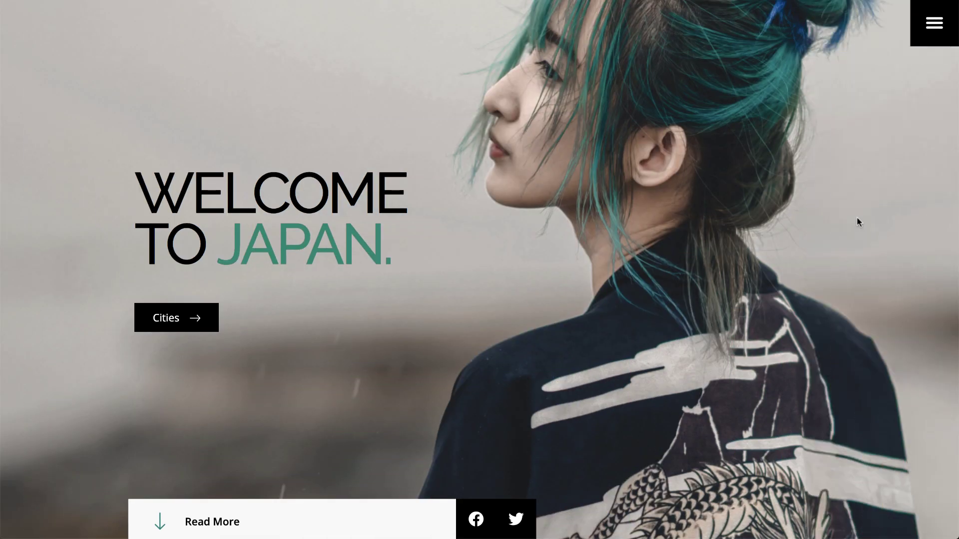
scroll(858, 222, "down", 1)
scroll(858, 222, "down", 1)
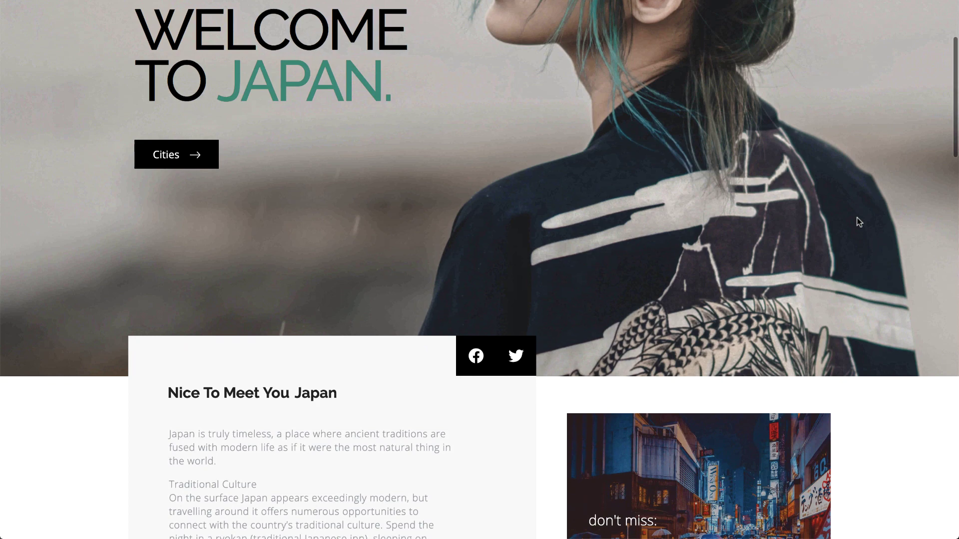
scroll(858, 222, "down", 2)
scroll(858, 223, "down", 1)
scroll(858, 223, "down", 1)
scroll(858, 222, "down", 1)
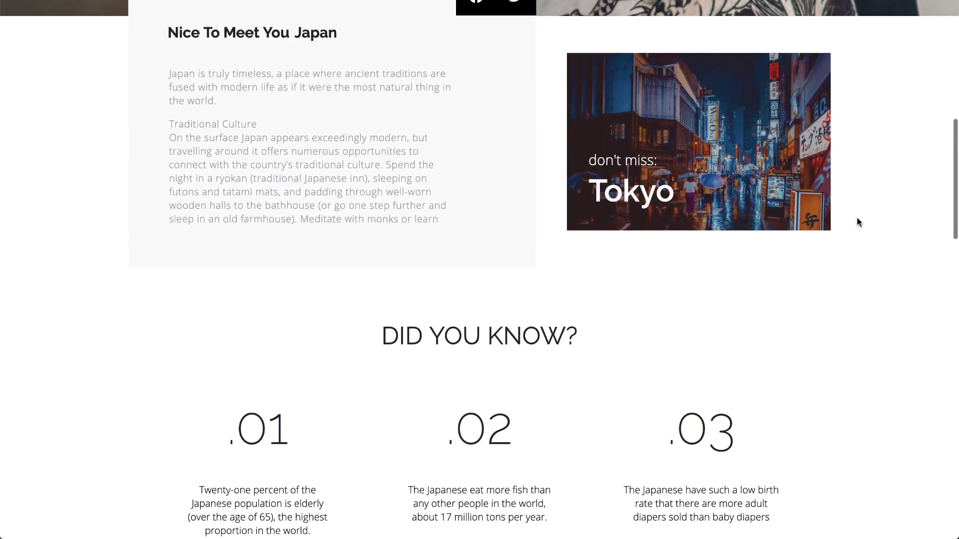
scroll(858, 221, "down", 1)
scroll(858, 222, "down", 1)
scroll(858, 222, "down", 1)
scroll(857, 222, "down", 1)
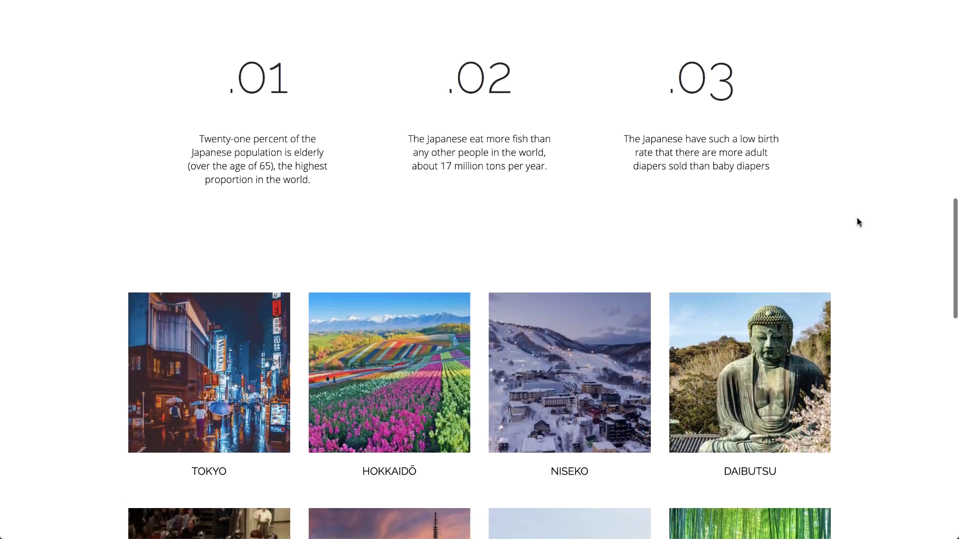
scroll(858, 222, "down", 1)
scroll(857, 222, "down", 1)
scroll(858, 221, "down", 1)
scroll(857, 222, "down", 1)
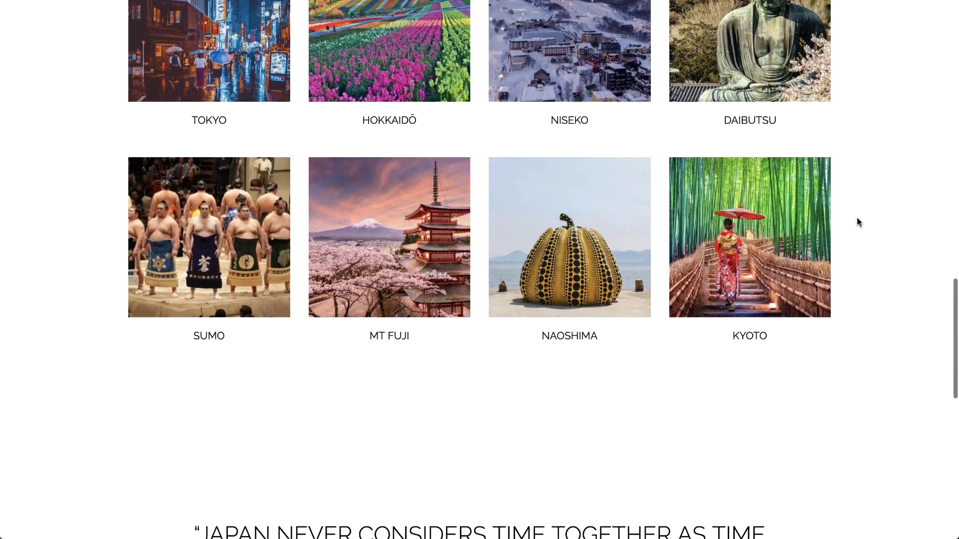
scroll(857, 223, "down", 1)
scroll(858, 222, "down", 1)
scroll(857, 222, "down", 1)
scroll(858, 222, "down", 1)
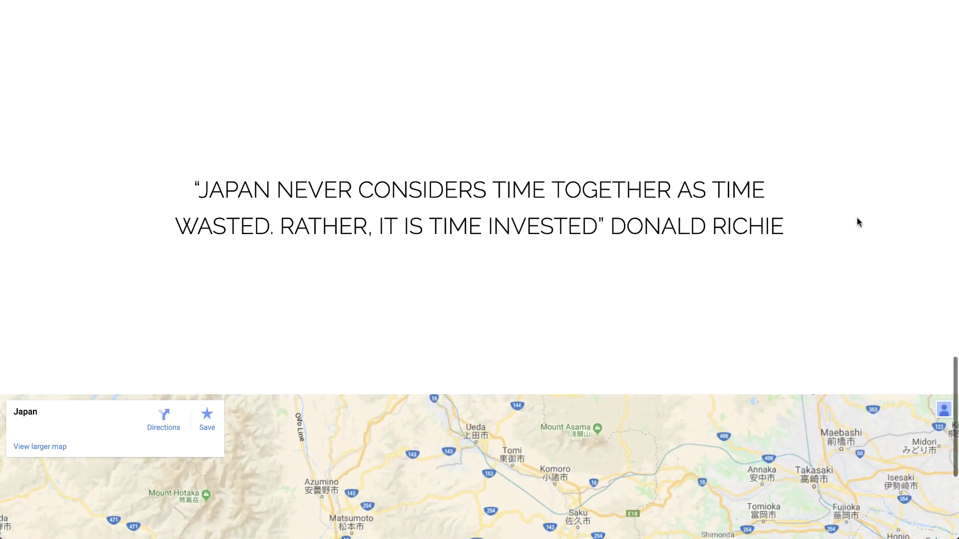
scroll(858, 222, "down", 1)
scroll(857, 222, "down", 1)
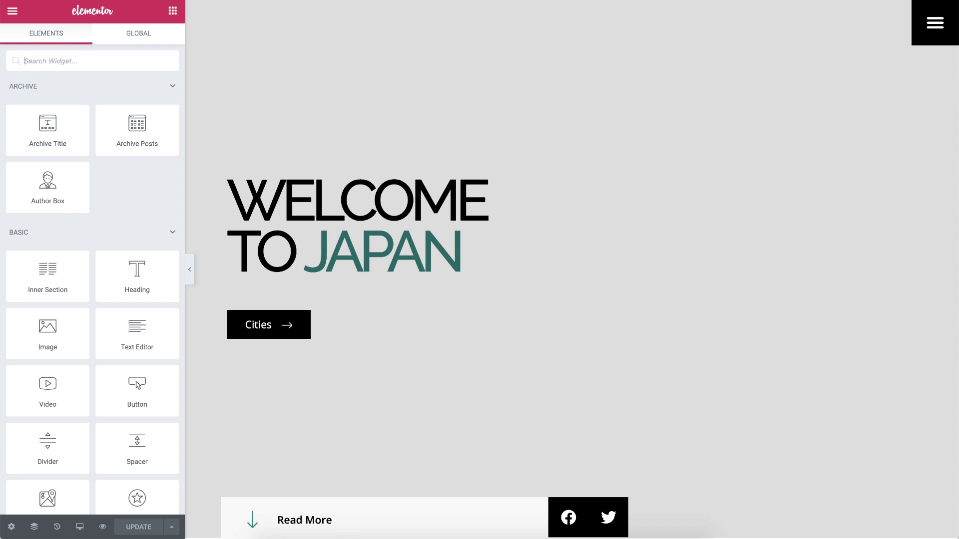
mouse_move(514, 426)
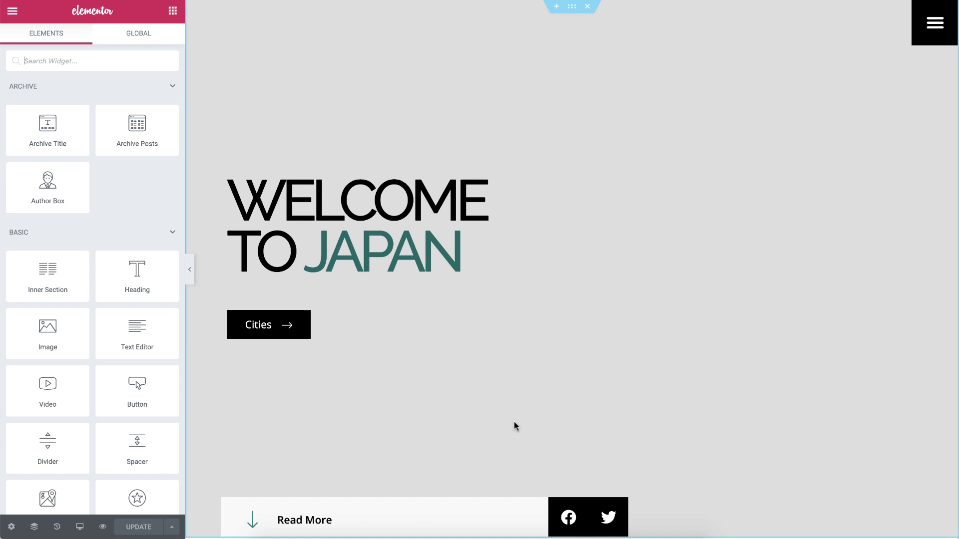
scroll(514, 425, "down", 10)
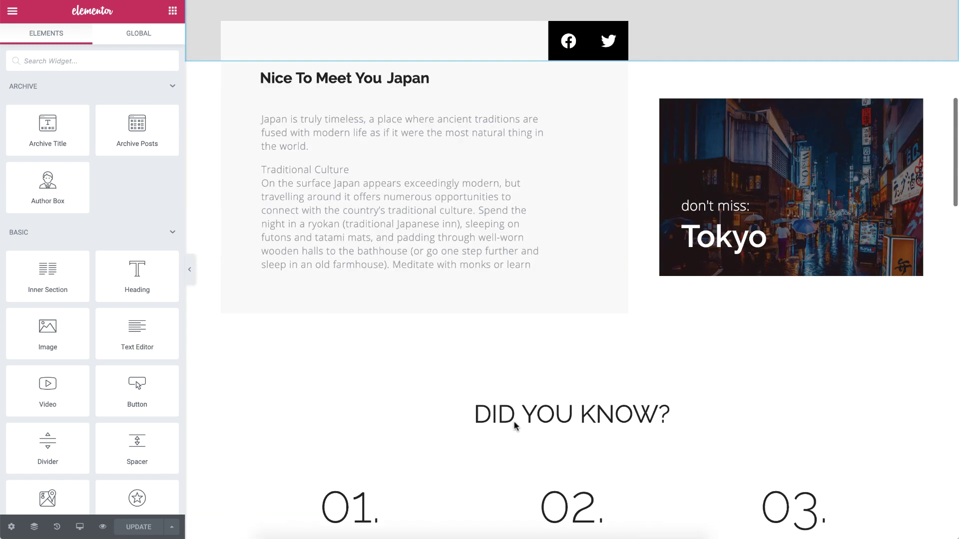
scroll(514, 426, "down", 3)
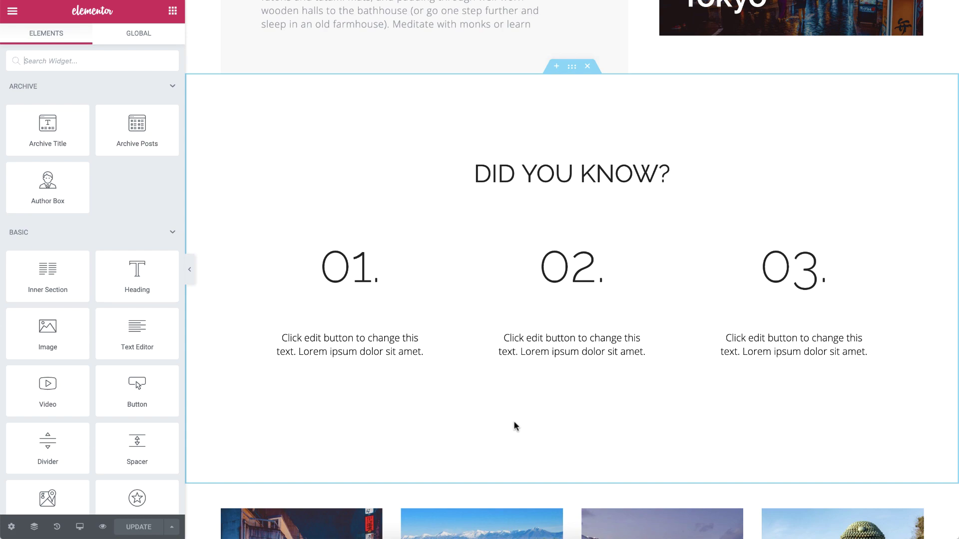
scroll(514, 427, "down", 10)
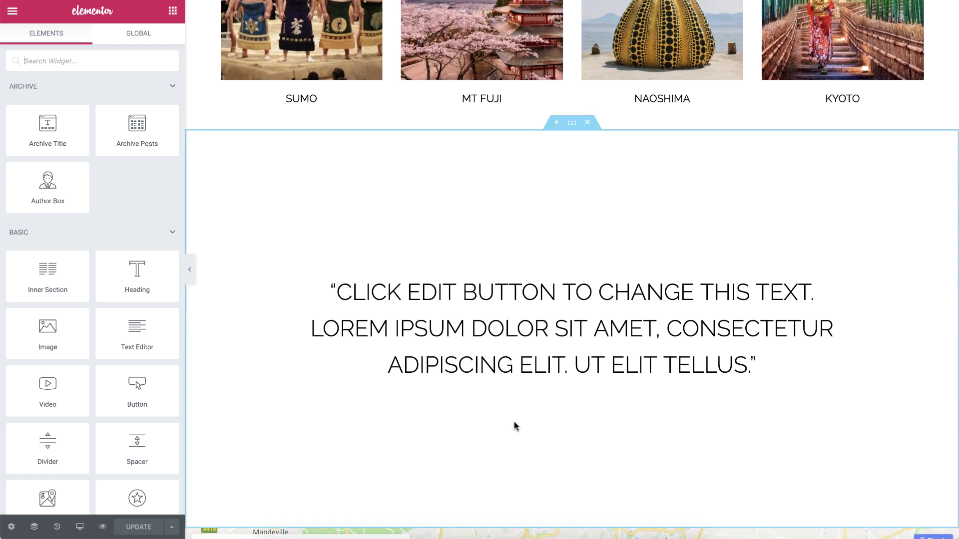
scroll(514, 425, "down", 3)
scroll(513, 426, "down", 3)
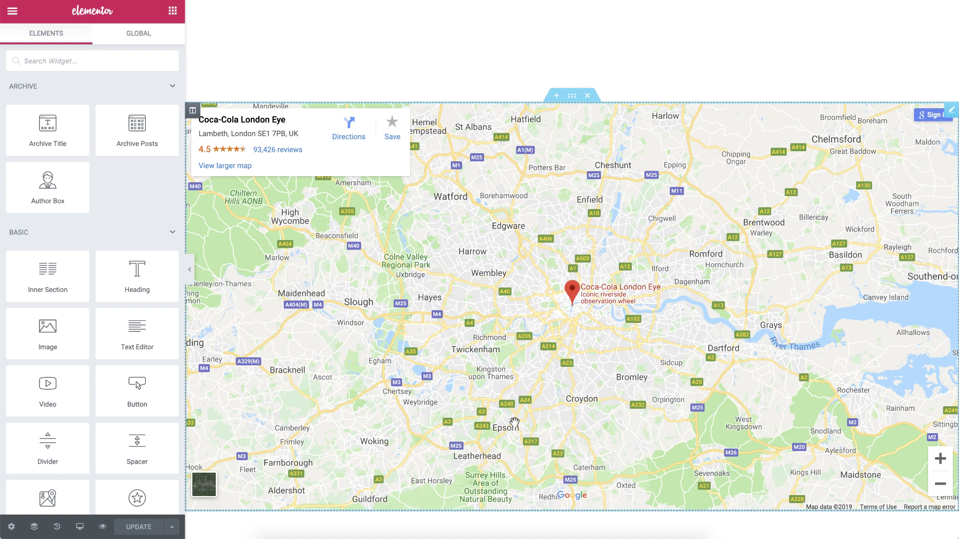
Exit to the WordPress dashboard and go to Posts > Categories.
left_click(12, 11)
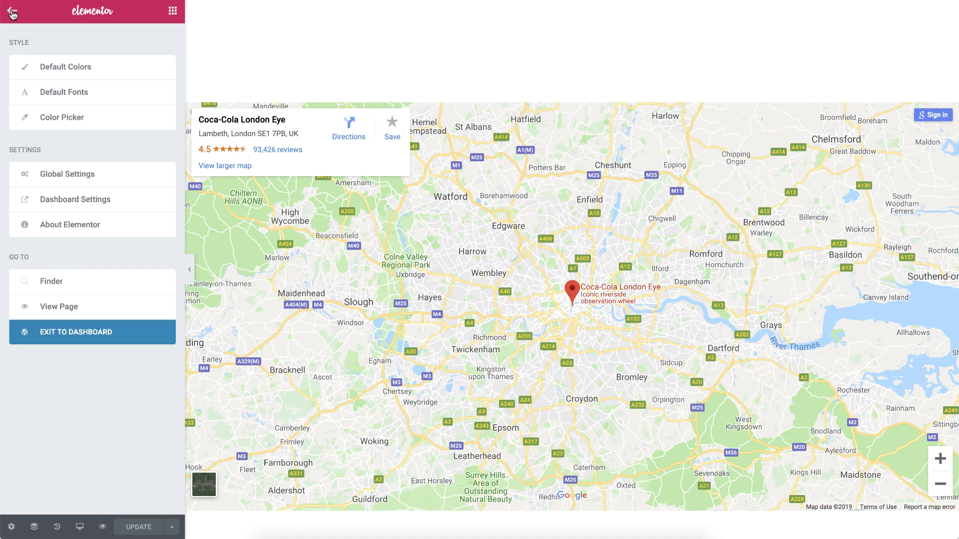
left_click(78, 326)
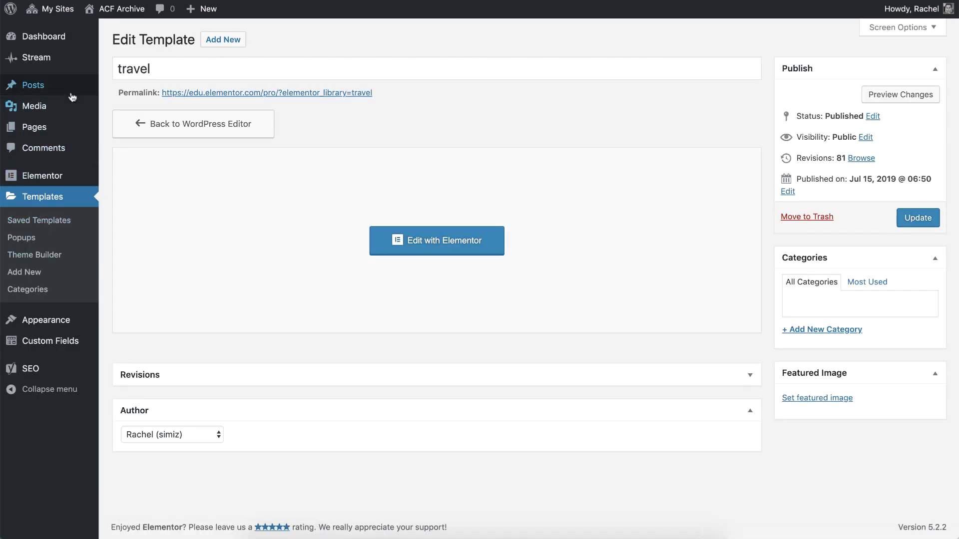
mouse_move(33, 85)
left_click(122, 125)
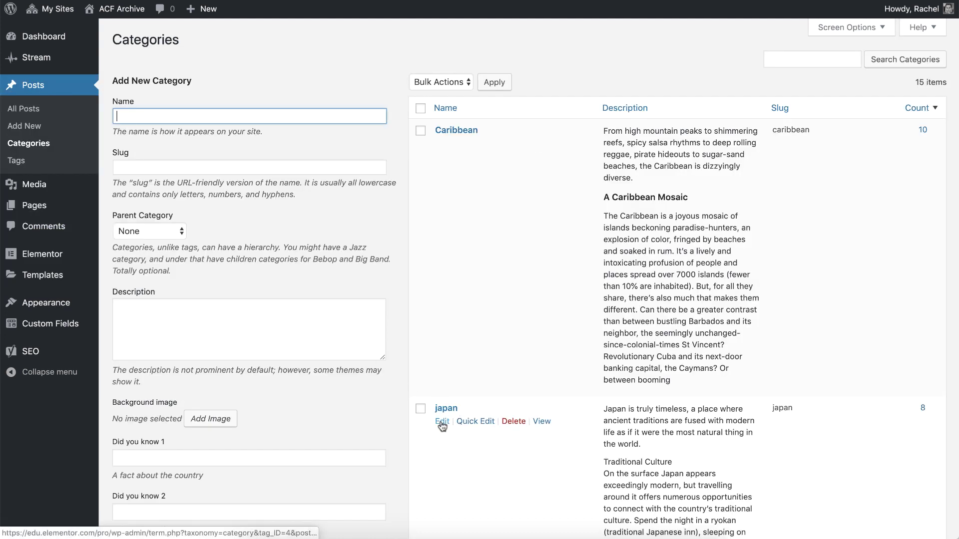
Edit the japan category and set the green-haired woman photo as its Background image.
left_click(441, 422)
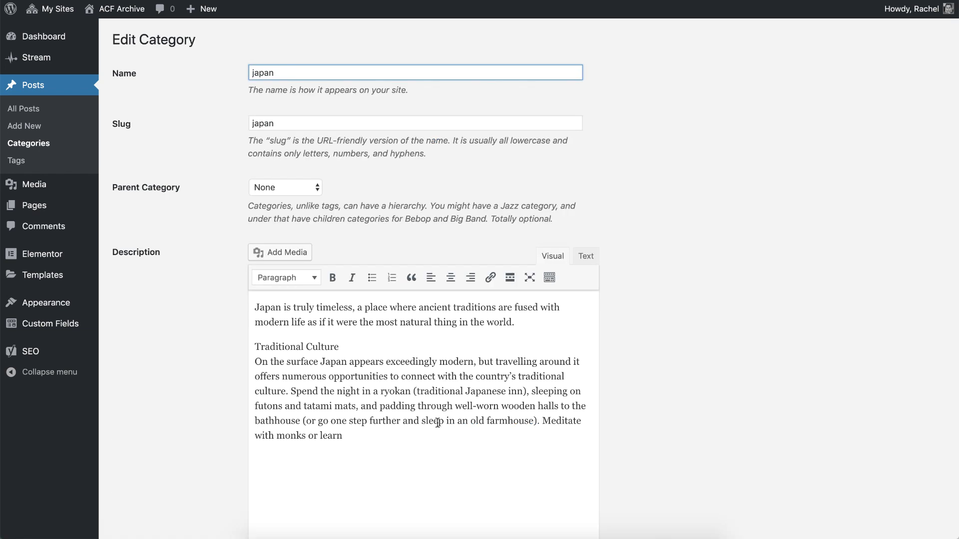
scroll(438, 422, "down", 2)
scroll(437, 423, "down", 5)
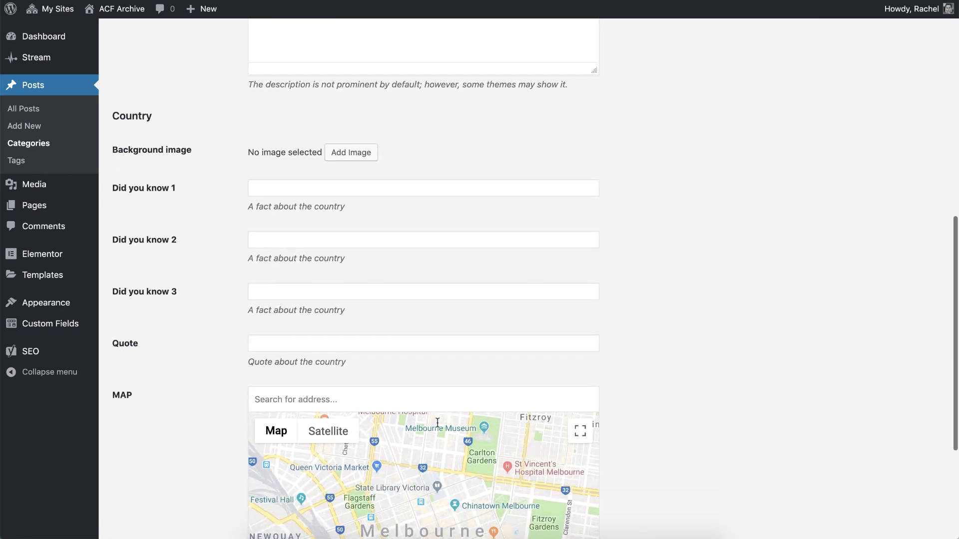
scroll(438, 423, "down", 2)
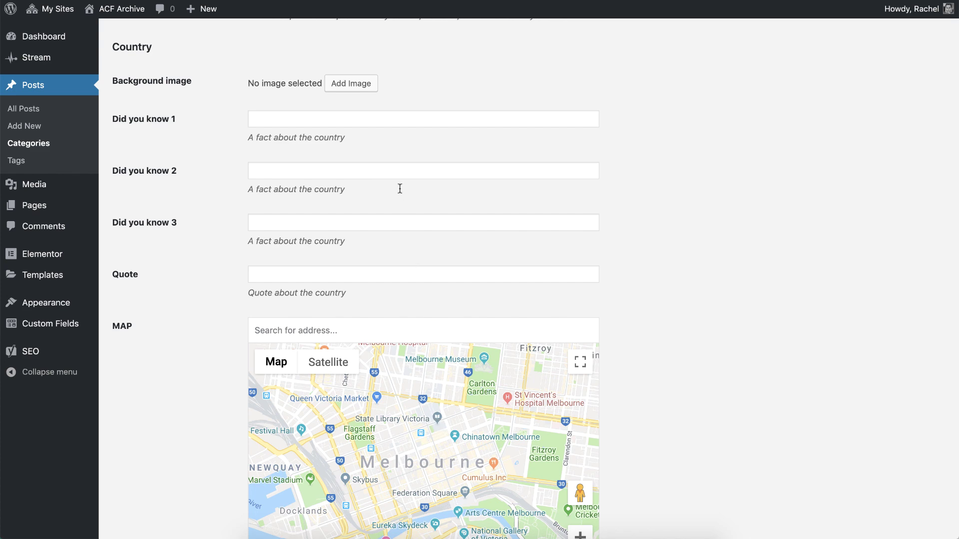
left_click(360, 83)
left_click(412, 313)
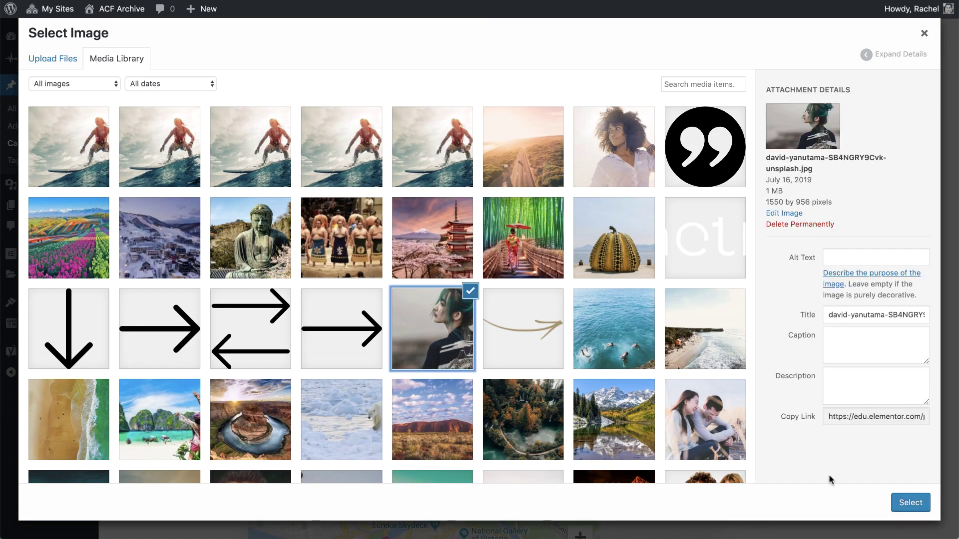
left_click(901, 502)
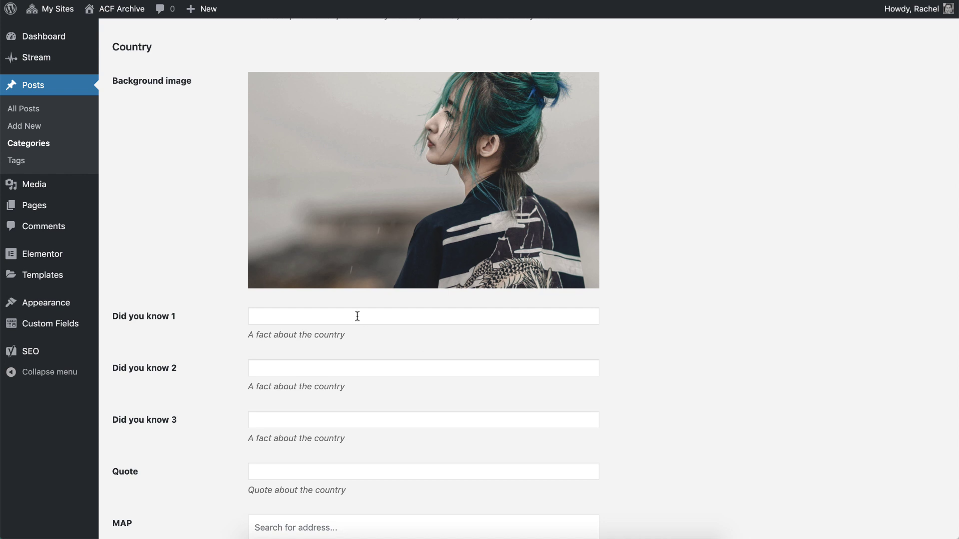
Paste the three Did you know facts: elderly population, fish consumption, birth rate.
key("ctrl+v")
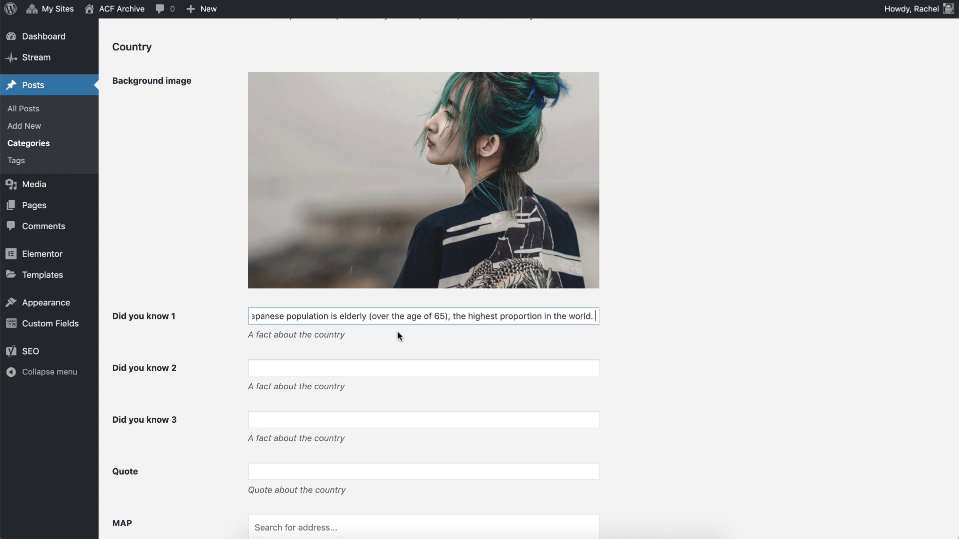
left_click(252, 370)
key("ctrl+v")
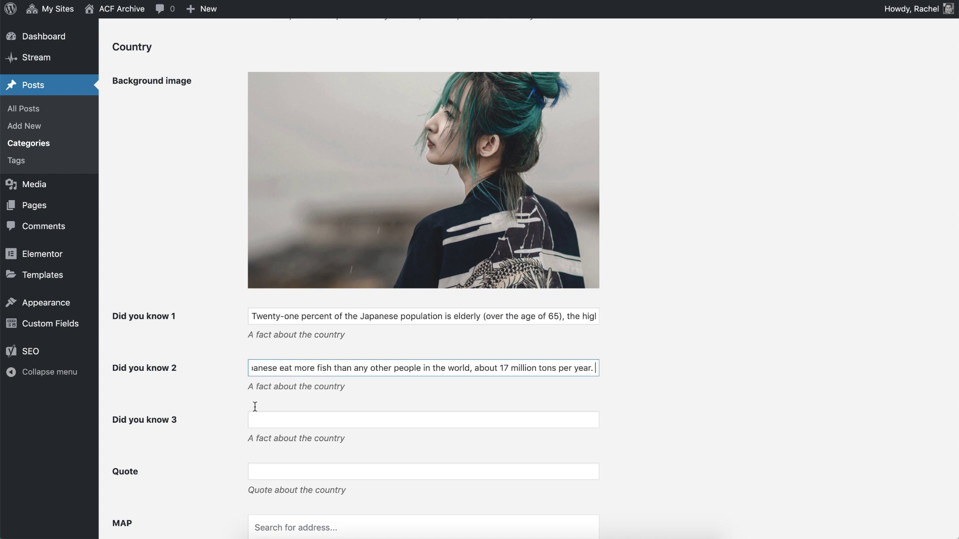
left_click(255, 422)
type("The Japanese have such a low birth rate that there are more adult diapers sold than baby diapers")
Paste the Donald Richie quote into Quote and pick Japan as the MAP location.
left_click(254, 471)
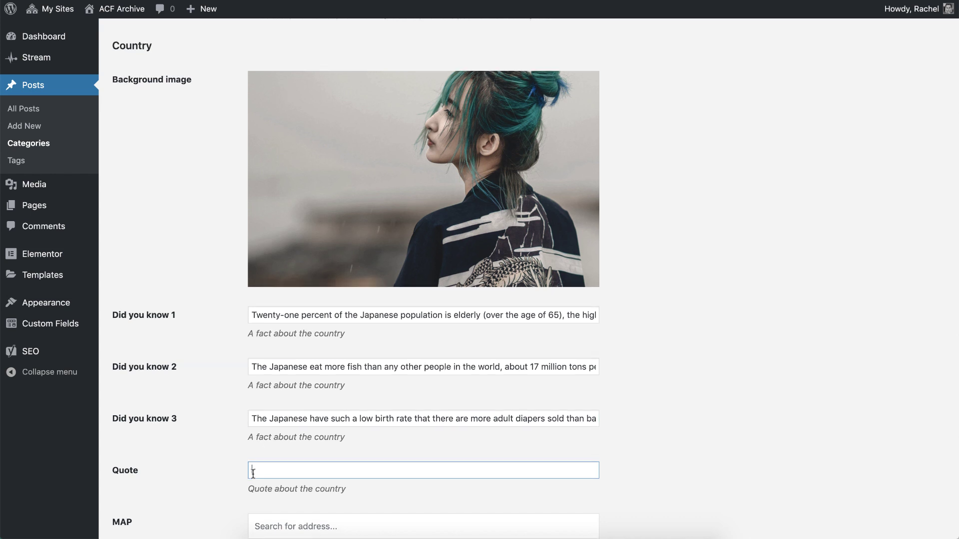
key("ctrl+v")
scroll(254, 474, "down", 3)
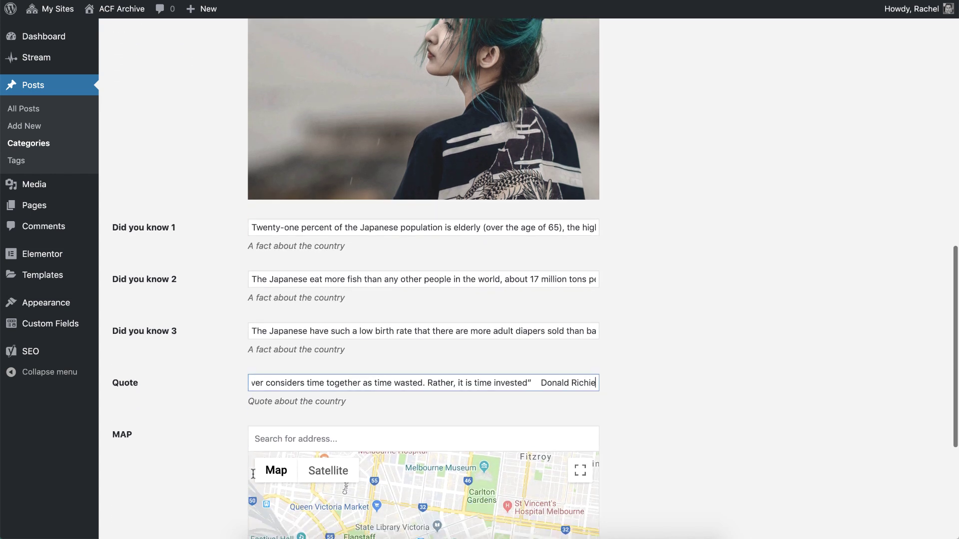
scroll(254, 474, "down", 3)
left_click(253, 313)
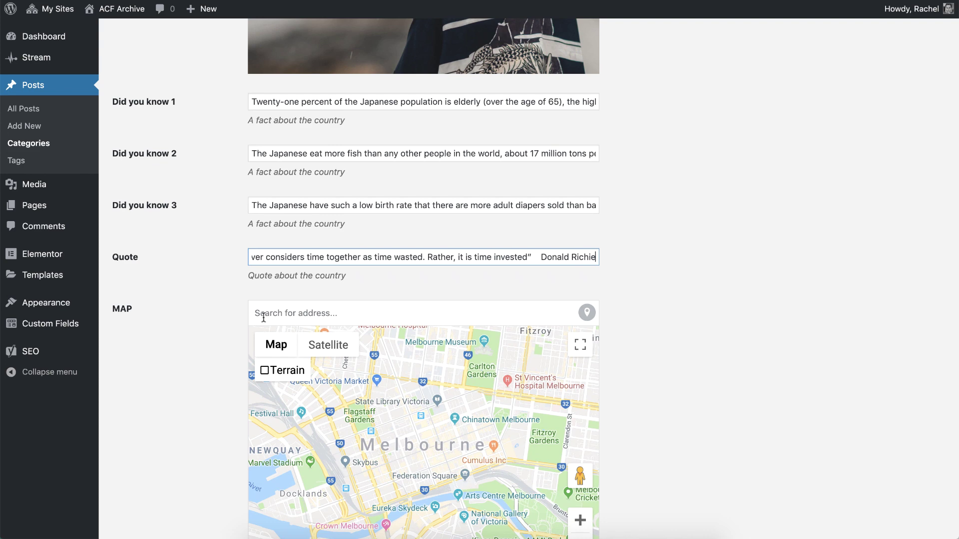
type("japa")
left_click(276, 340)
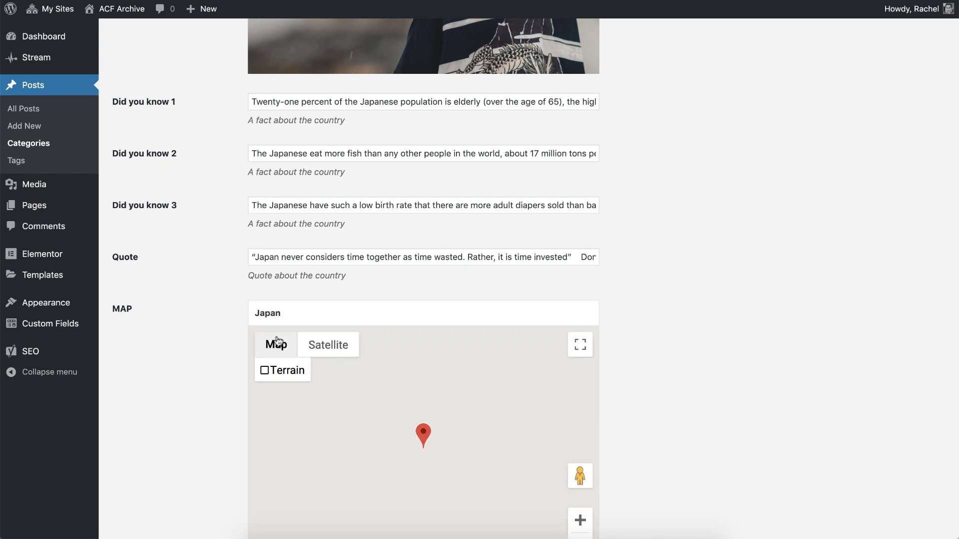
scroll(210, 348, "down", 3)
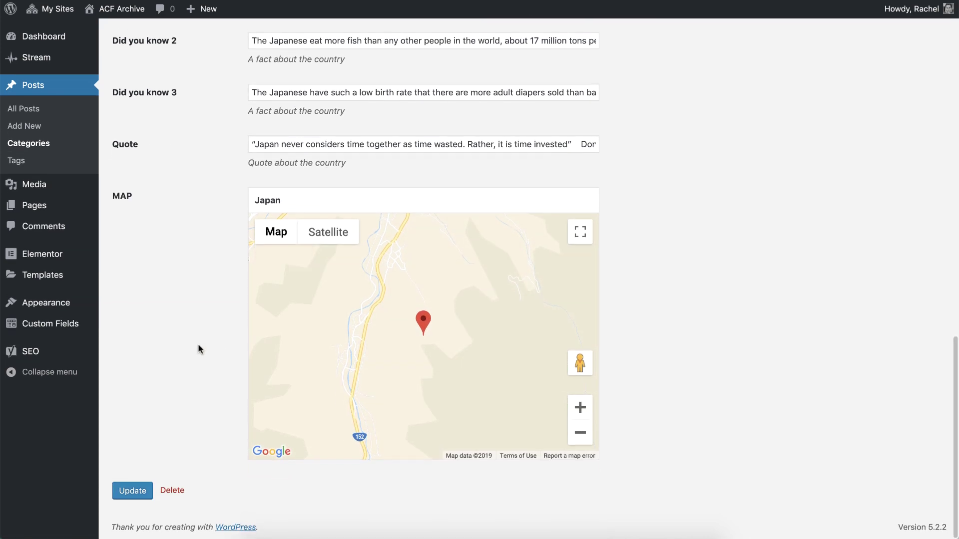
Update the category, then open the travel template via Elementor Finder ('tra').
left_click(142, 495)
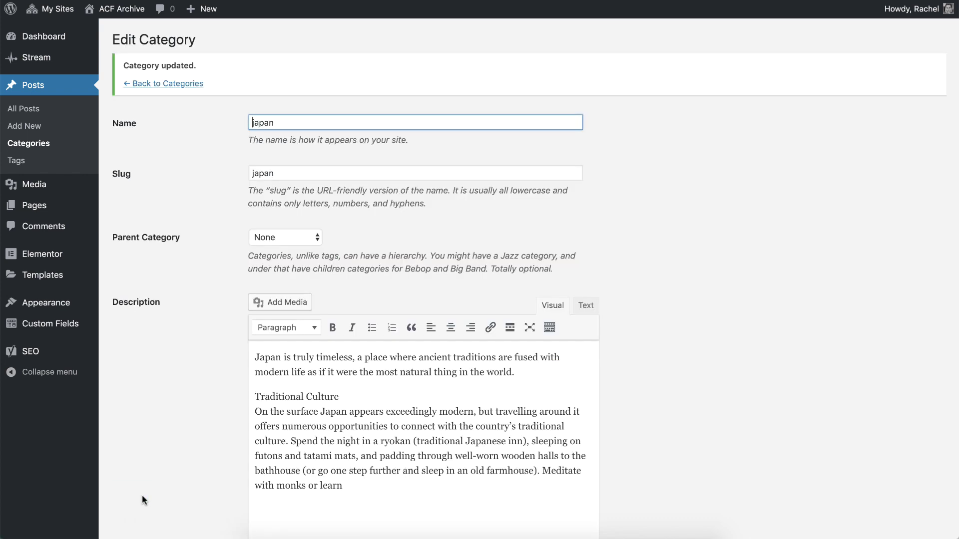
key("ctrl+e")
type("tr")
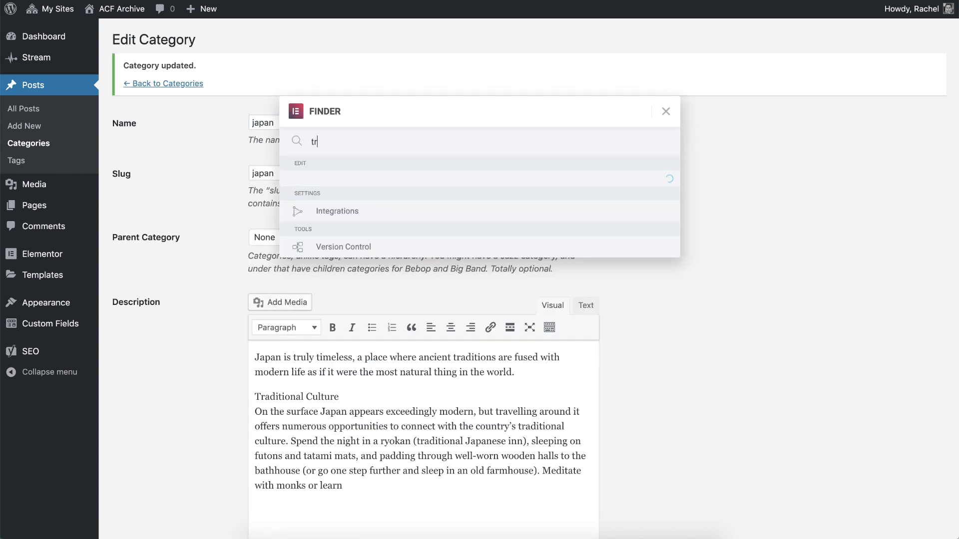
type("a")
left_click(351, 183)
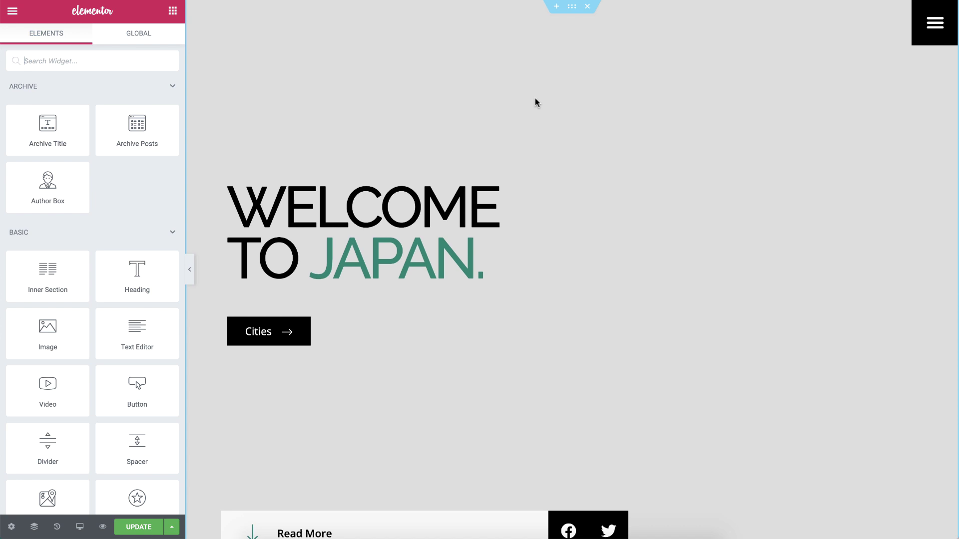
Set the hero section's background image to Dynamic ACF Image Field with key Background image.
left_click(495, 108)
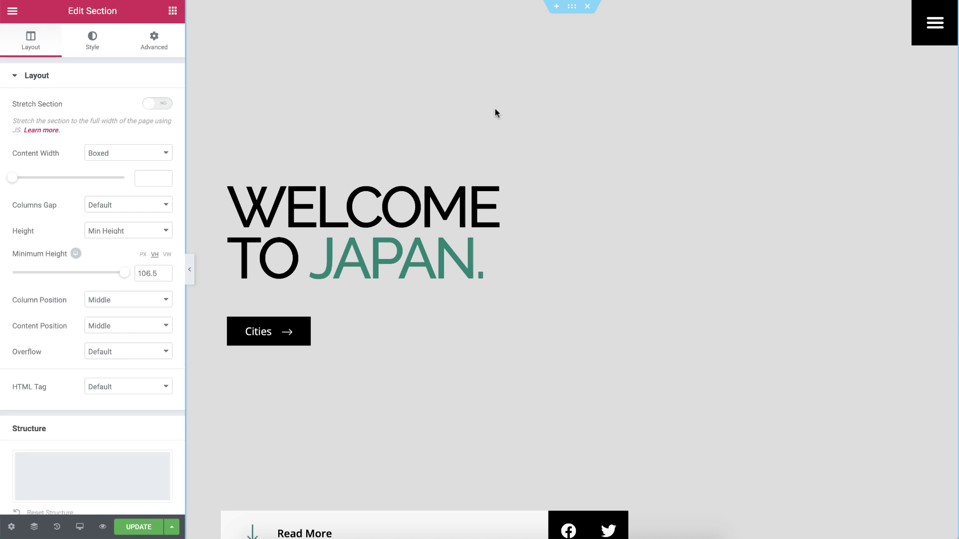
left_click(102, 35)
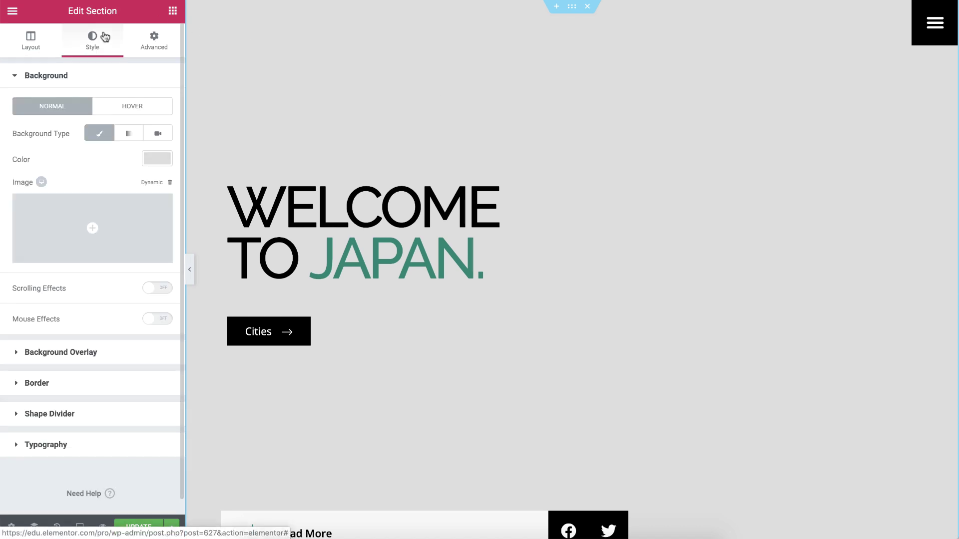
left_click(151, 186)
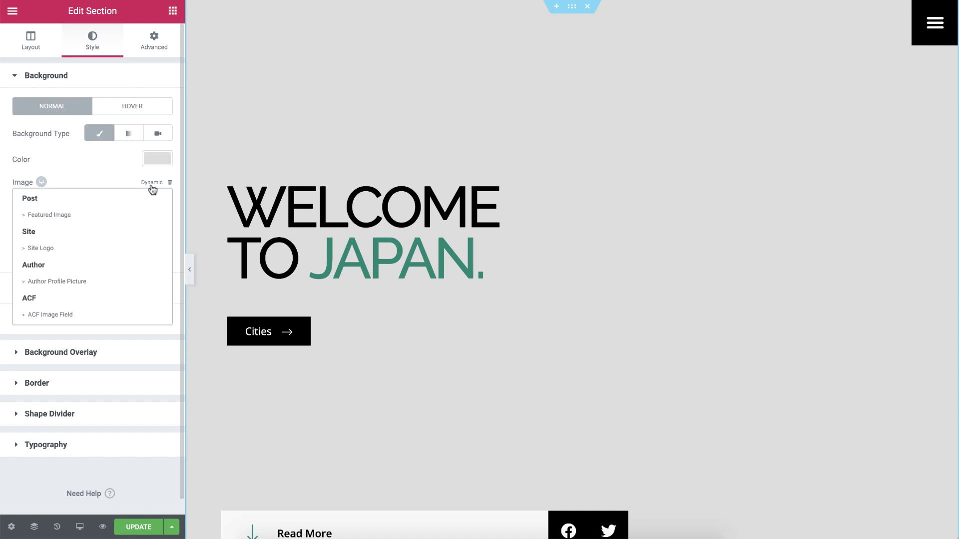
left_click(98, 317)
left_click(112, 207)
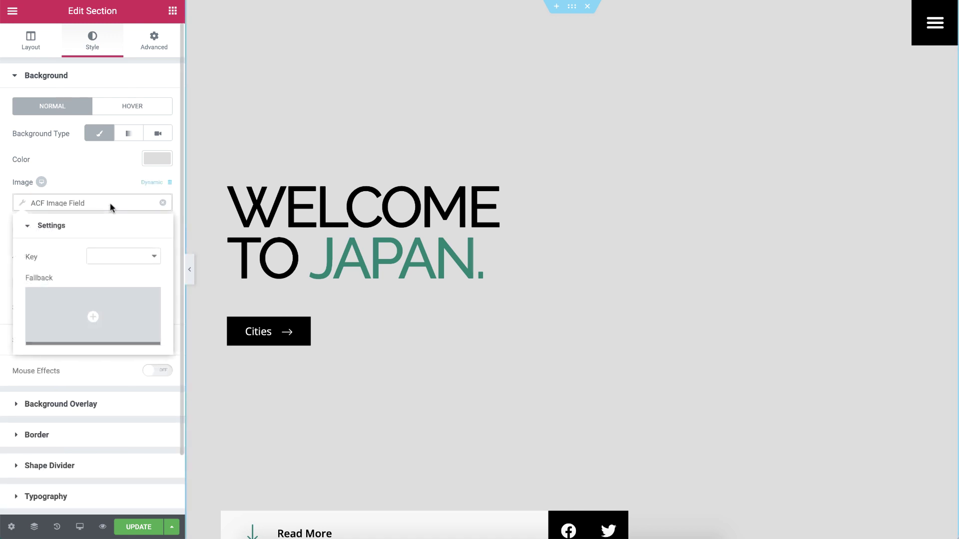
left_click(112, 255)
left_click(119, 277)
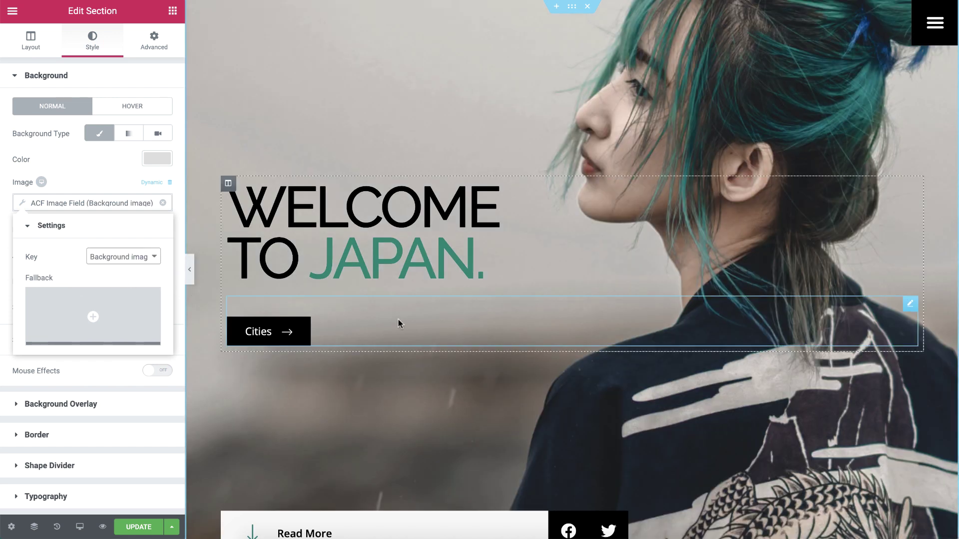
scroll(398, 320, "down", 3)
scroll(407, 320, "down", 5)
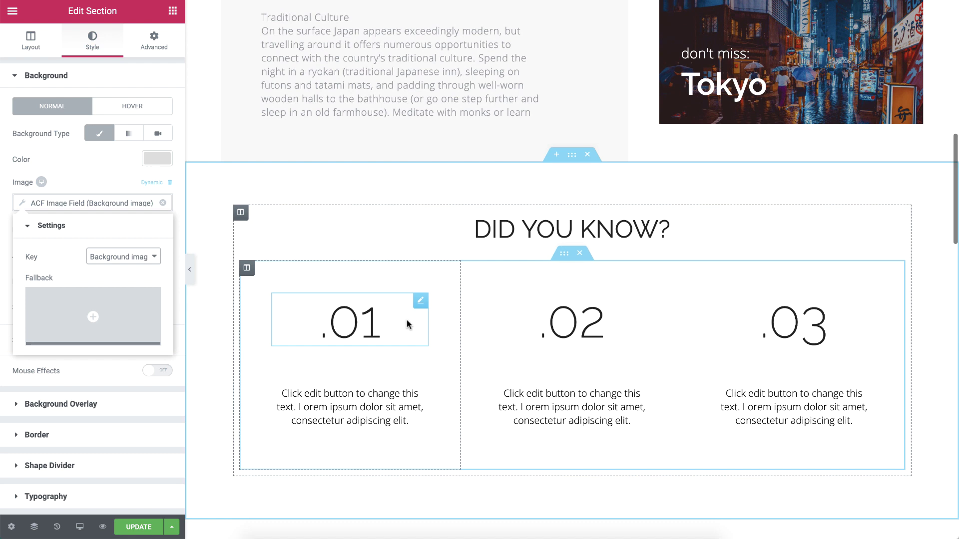
Make the .01 fact text a dynamic ACF Field with key Did you know 1.
left_click(395, 393)
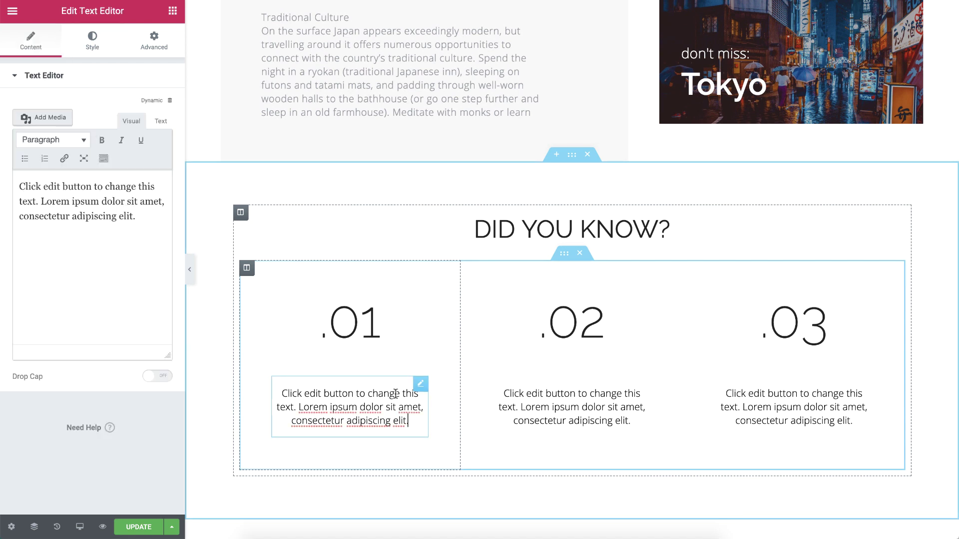
left_click(169, 101)
scroll(132, 194, "down", 3)
scroll(126, 225, "down", 3)
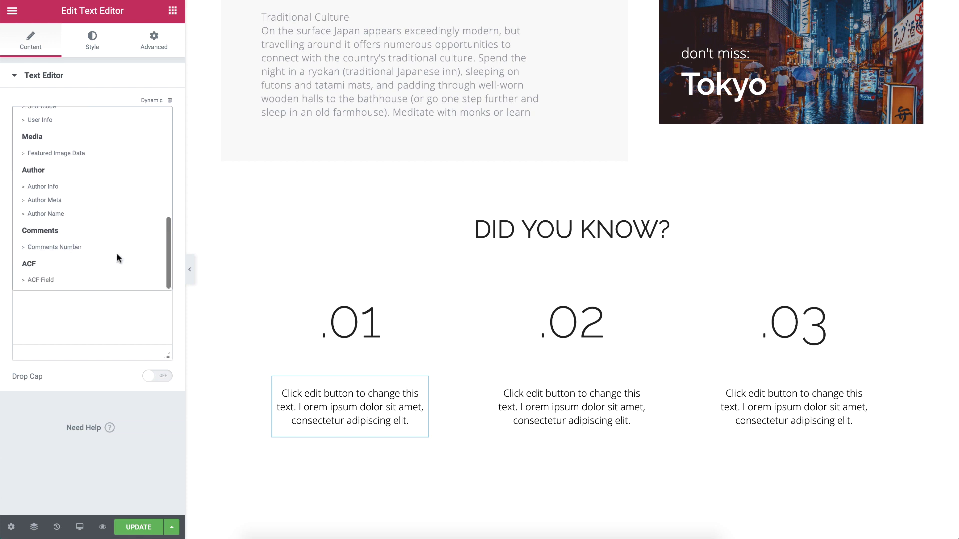
left_click(111, 280)
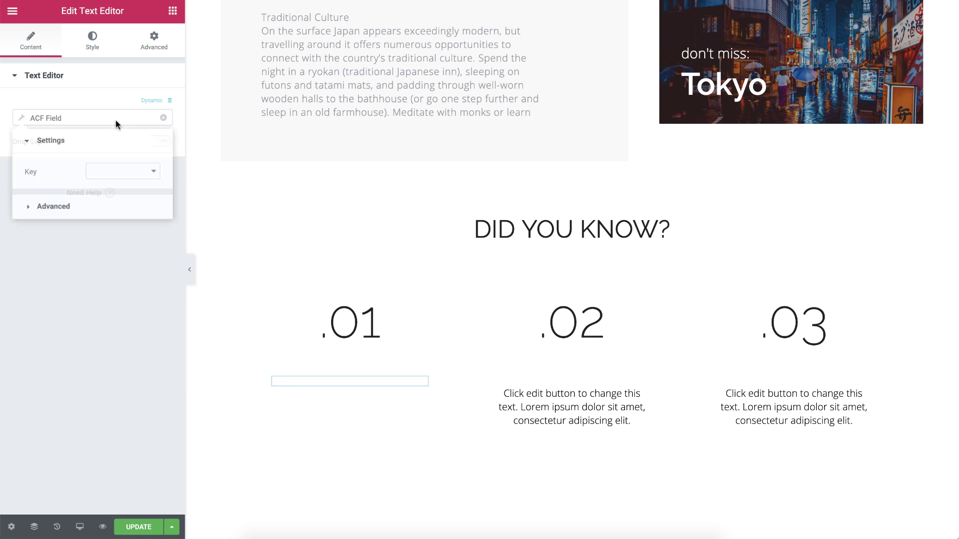
left_click(124, 173)
left_click(128, 182)
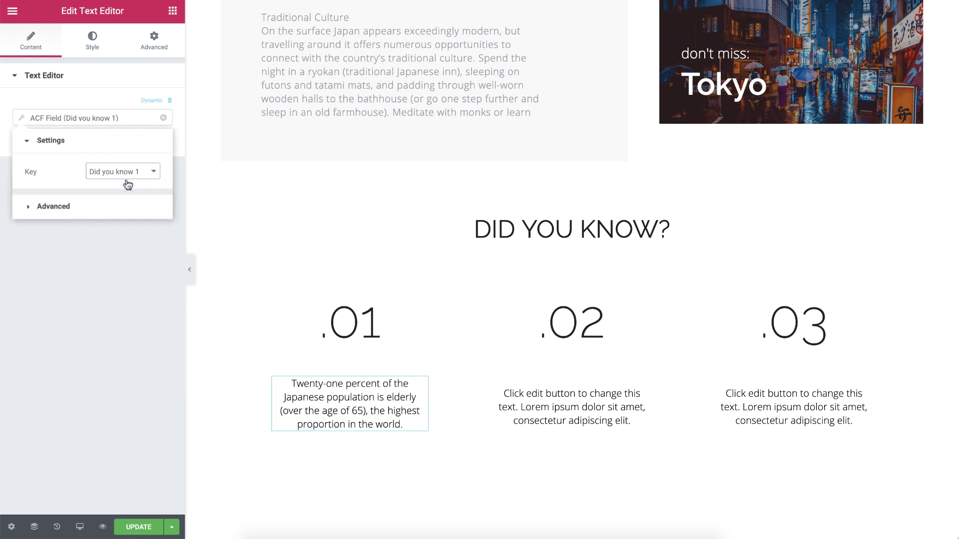
Make the .02 fact text a dynamic ACF Field with key Did you know 2.
left_click(558, 416)
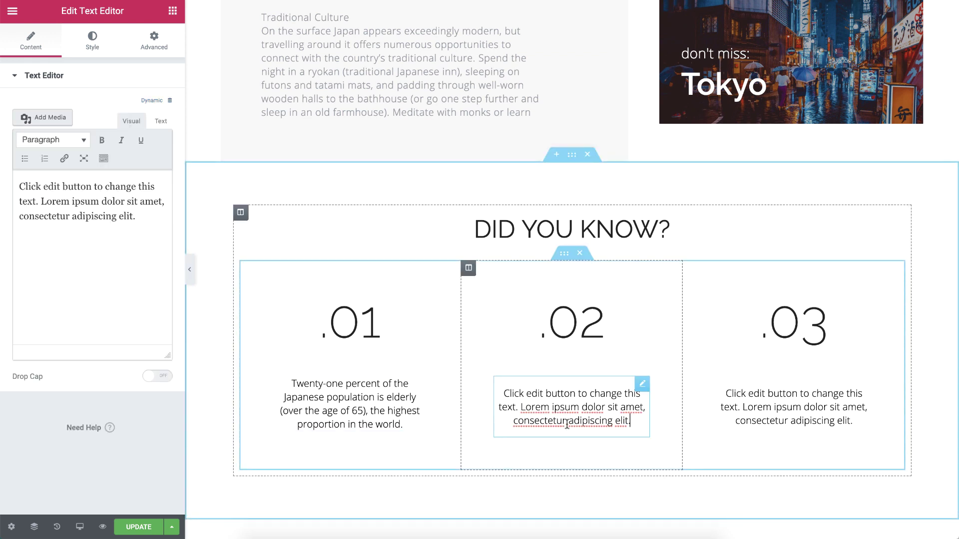
left_click(168, 100)
scroll(120, 224, "down", 5)
left_click(120, 279)
left_click(150, 118)
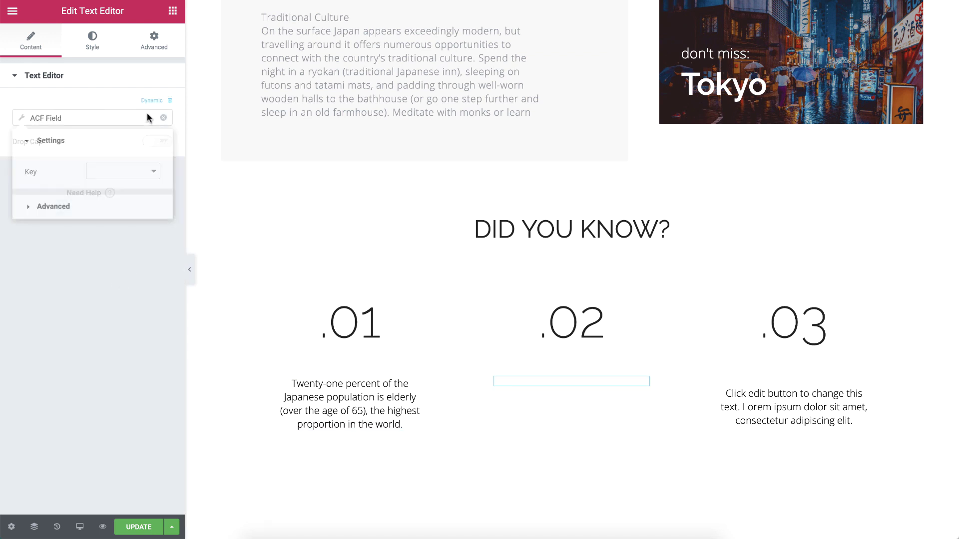
left_click(142, 174)
left_click(128, 192)
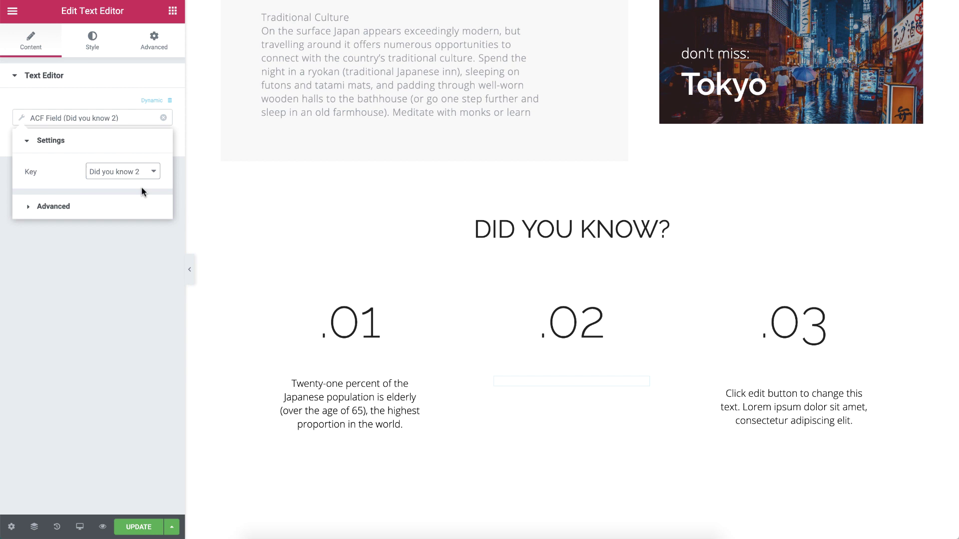
Make the .03 fact text a dynamic ACF Field with key Did you know 3.
left_click(733, 386)
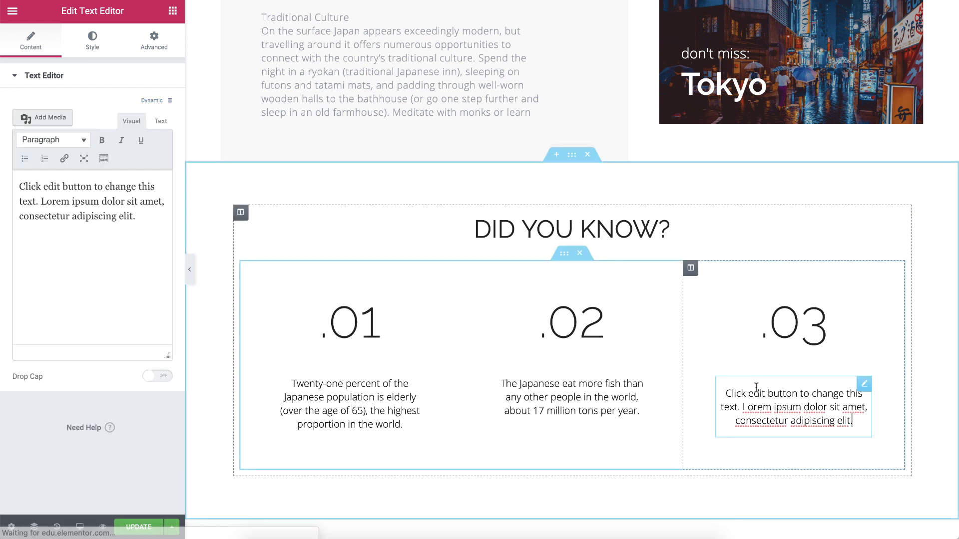
left_click(141, 103)
scroll(127, 233, "down", 5)
left_click(131, 282)
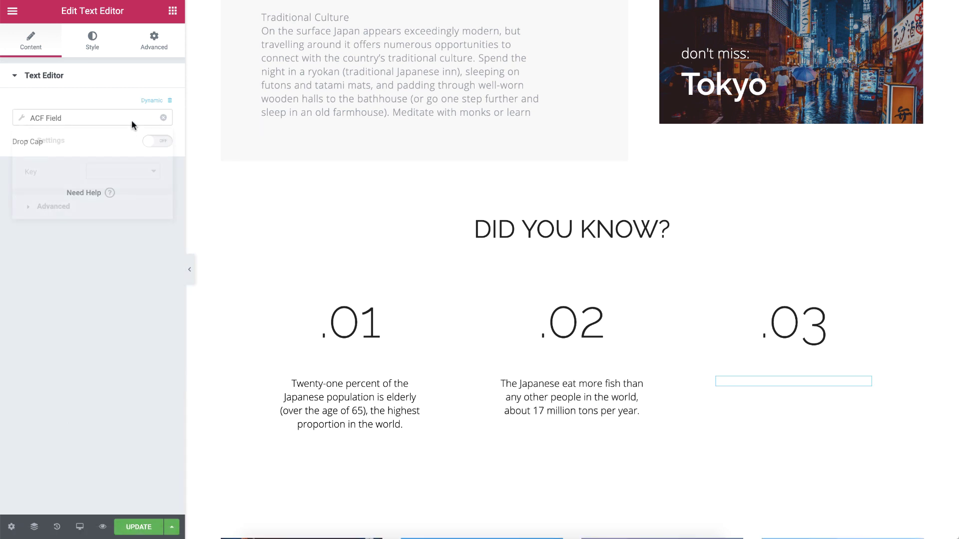
left_click(131, 120)
left_click(135, 174)
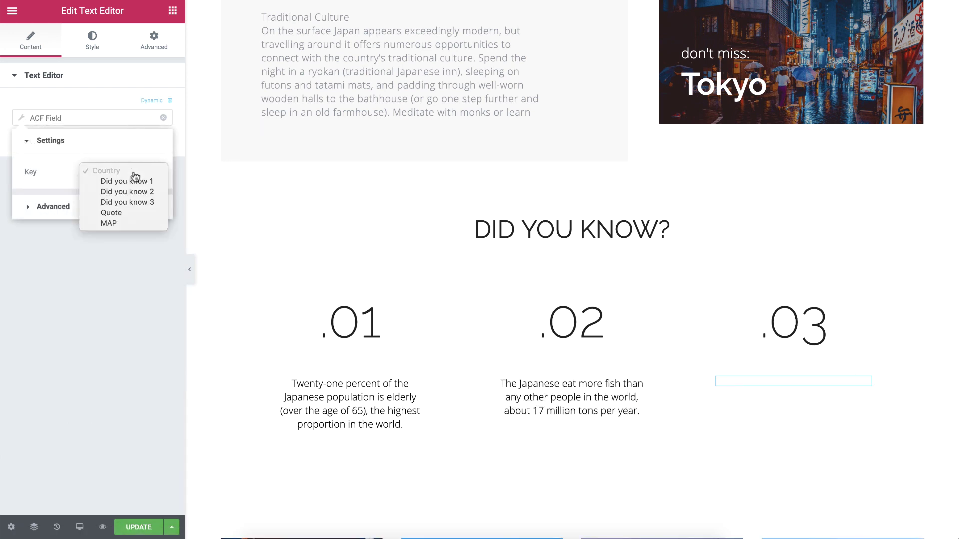
left_click(134, 202)
mouse_move(517, 508)
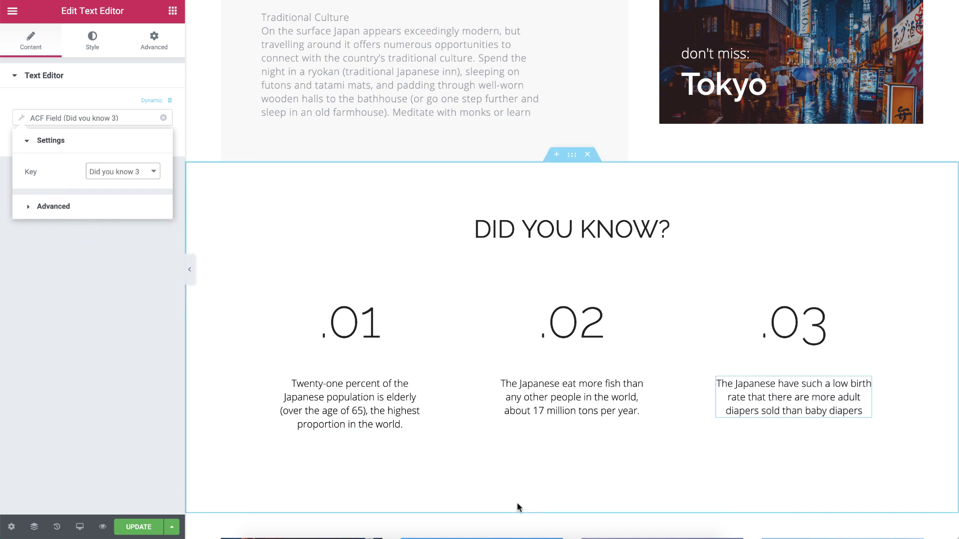
scroll(517, 505, "down", 3)
scroll(517, 504, "down", 2)
scroll(517, 504, "down", 5)
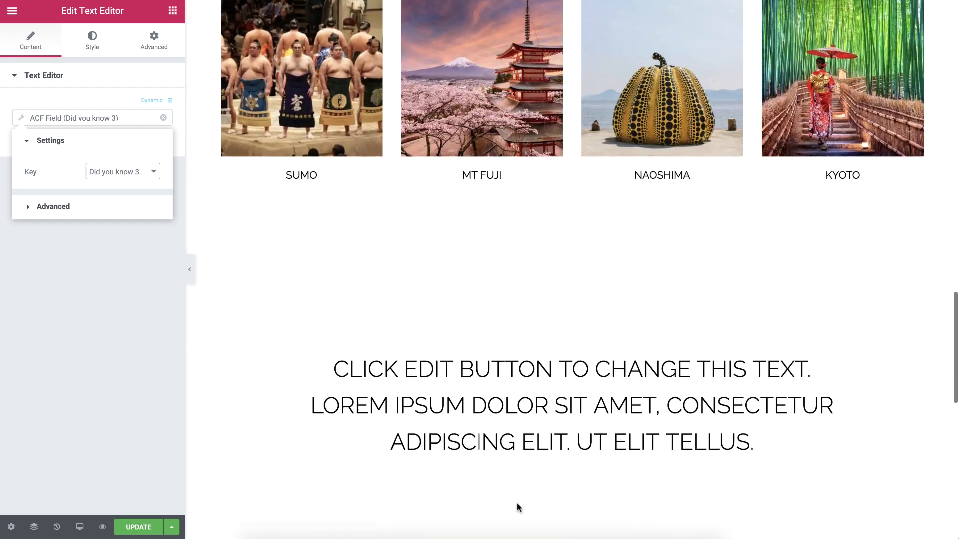
scroll(517, 508, "down", 1)
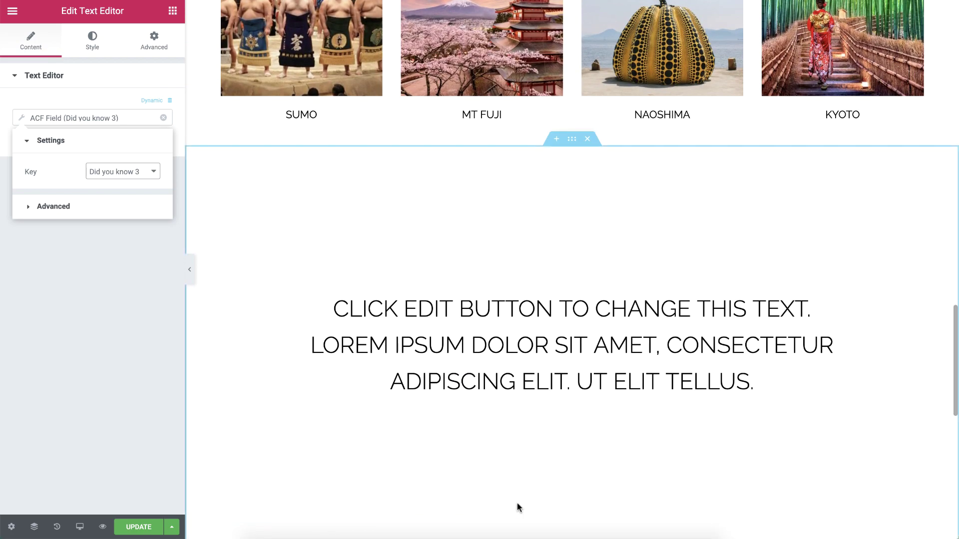
Set the lorem ipsum text block to a dynamic ACF Field with key Quote.
left_click(529, 392)
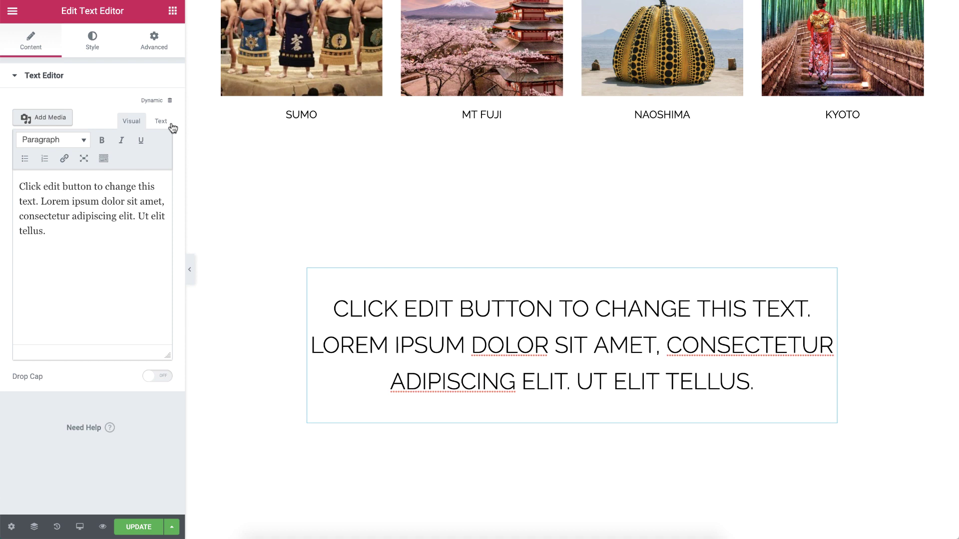
left_click(157, 103)
scroll(136, 146, "down", 5)
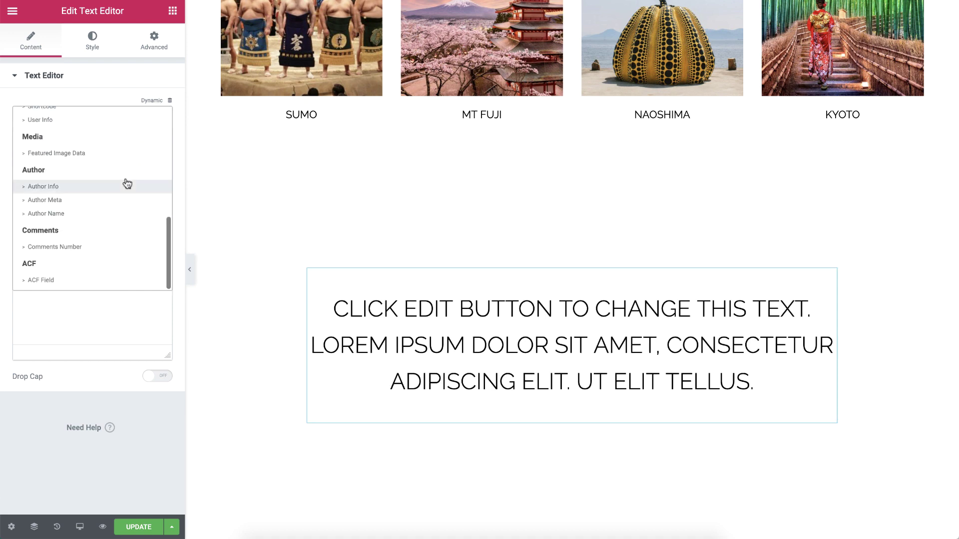
left_click(122, 284)
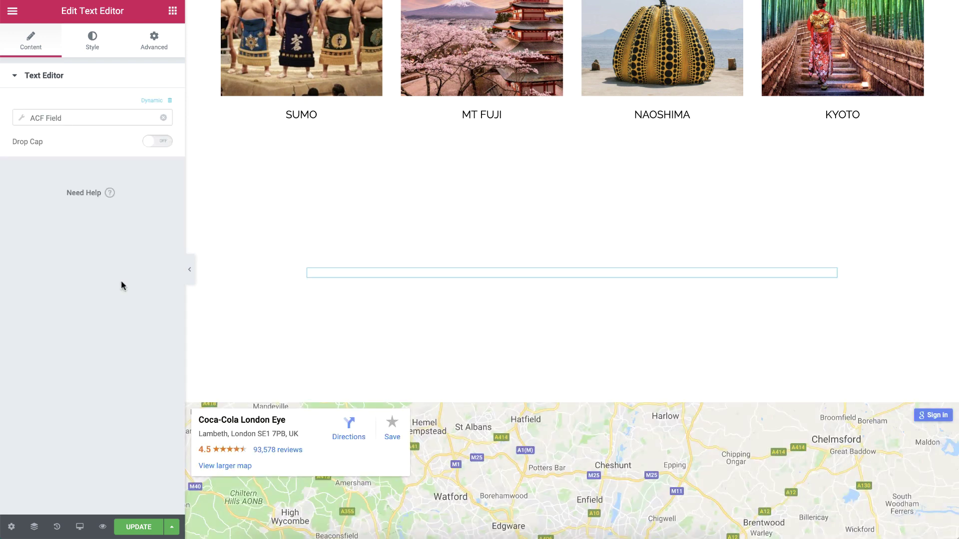
left_click(131, 119)
left_click(140, 172)
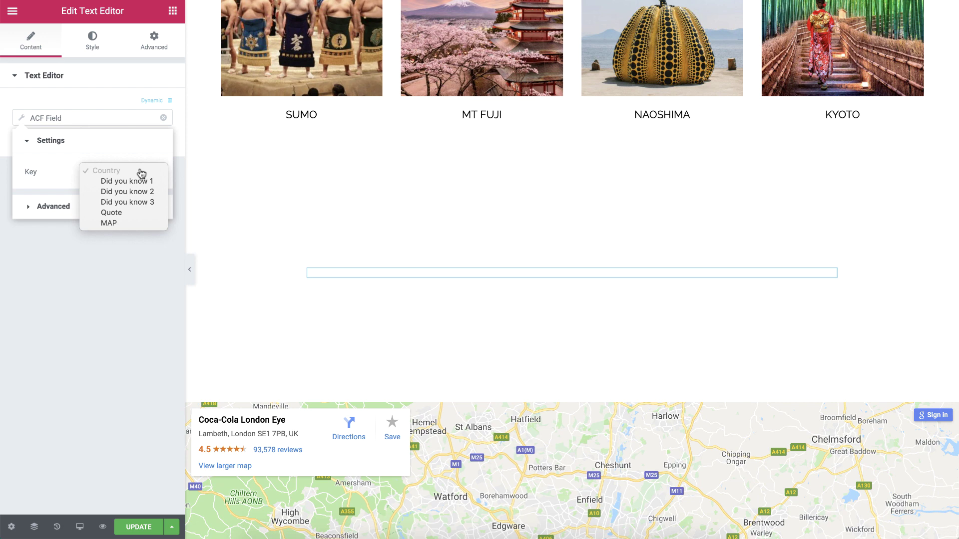
left_click(134, 214)
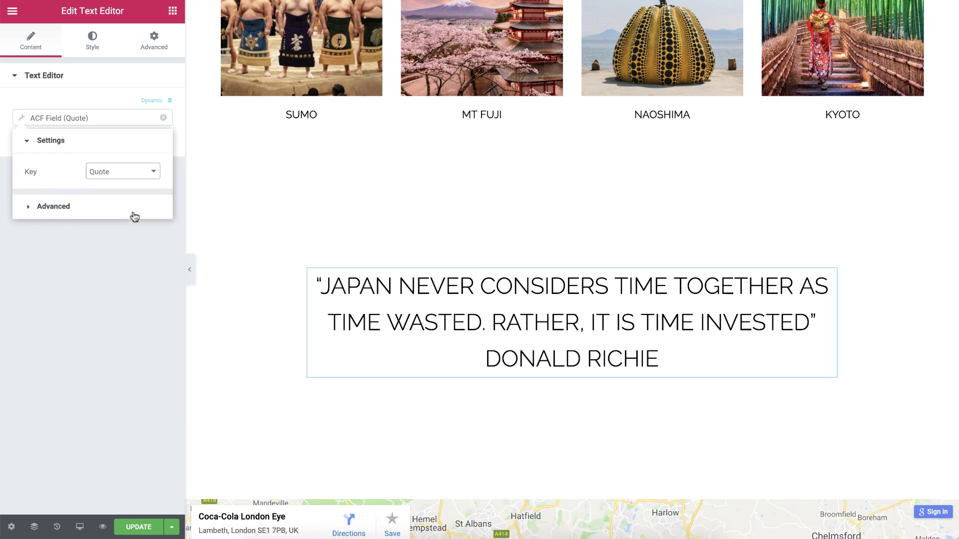
scroll(246, 221, "down", 3)
scroll(247, 221, "down", 2)
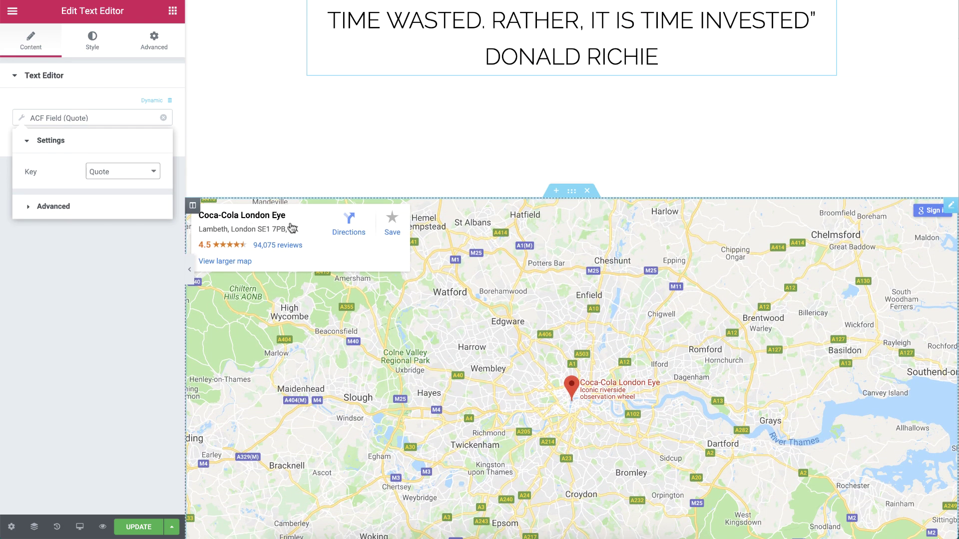
Set the Google Maps location to dynamic ACF Field key MAP and update the template.
left_click(953, 207)
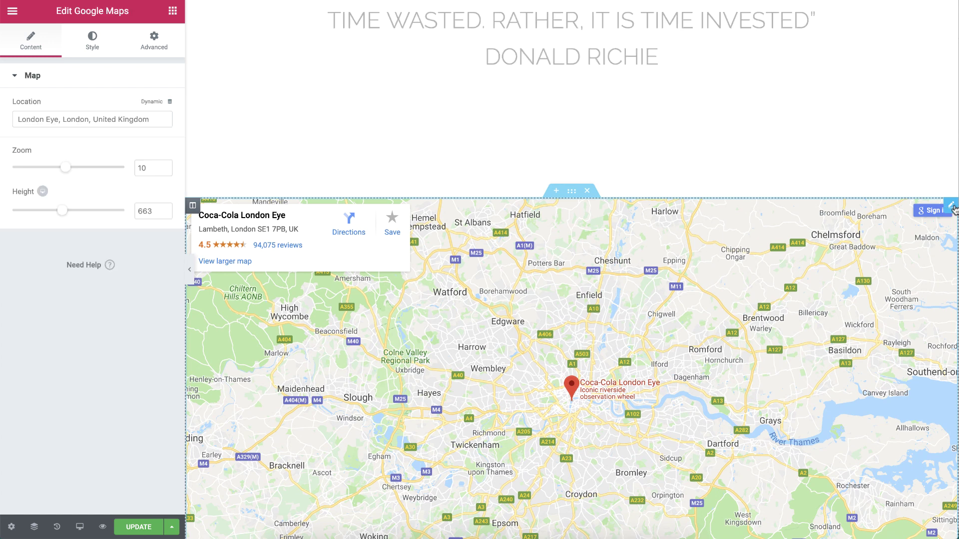
left_click(145, 105)
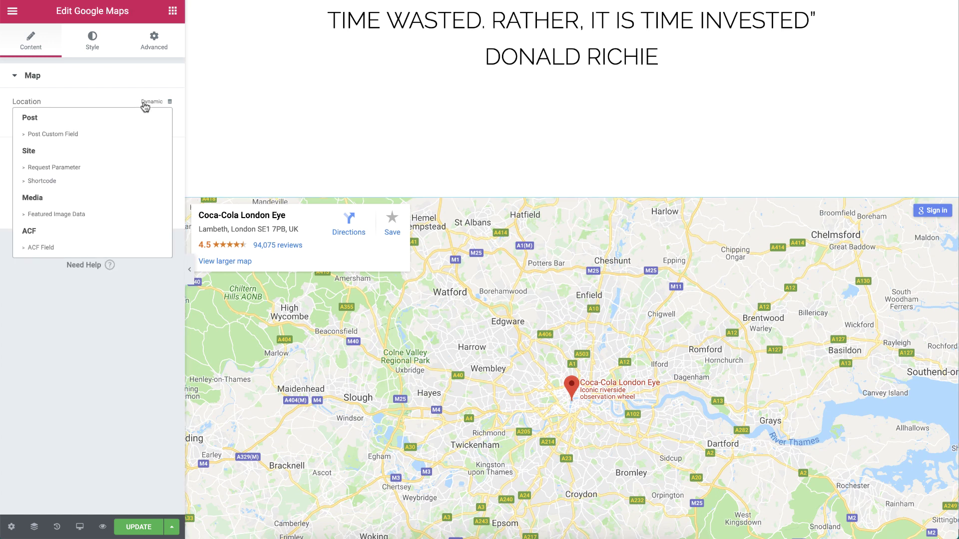
left_click(116, 247)
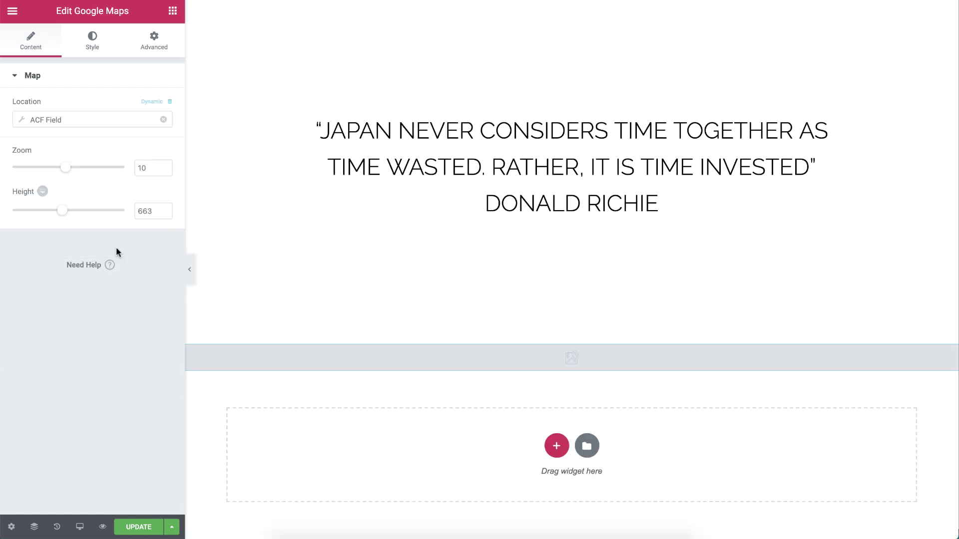
left_click(135, 123)
left_click(137, 174)
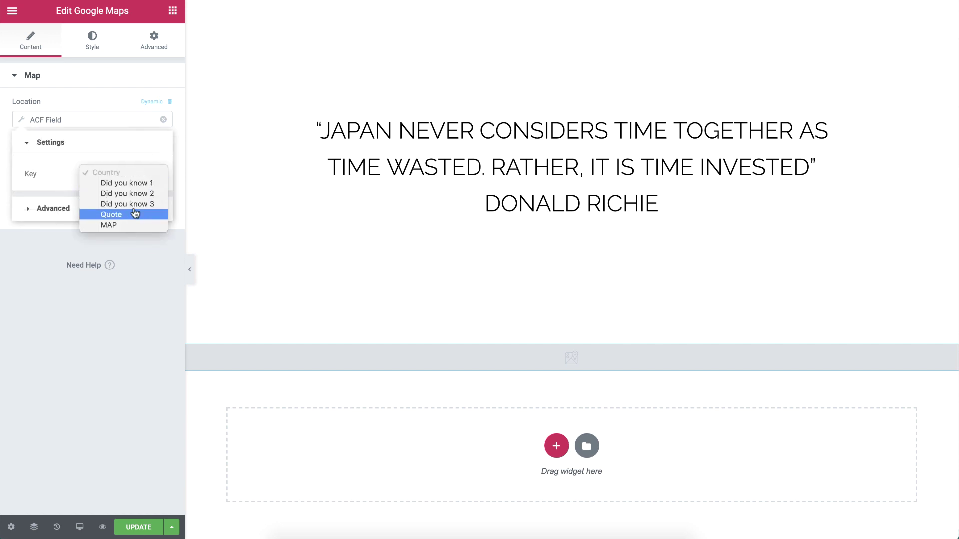
left_click(128, 225)
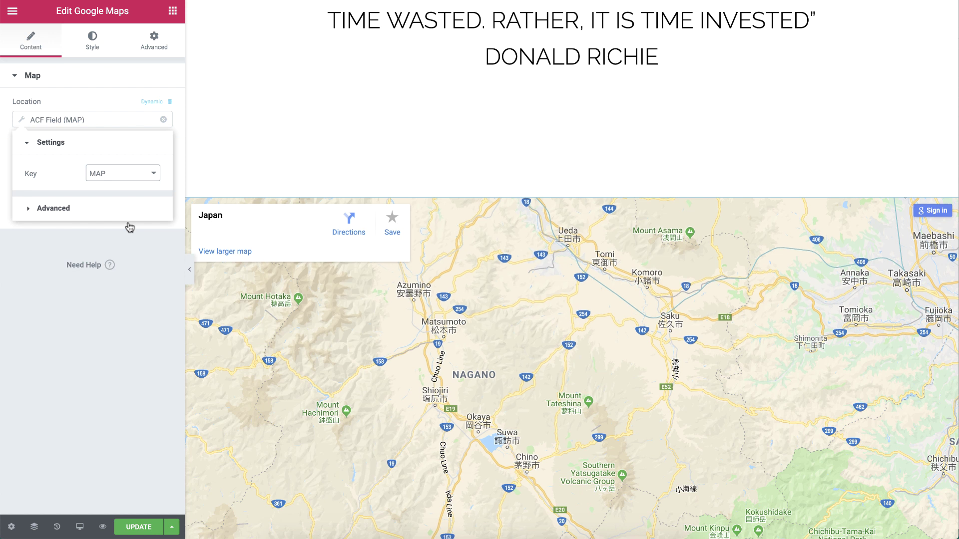
left_click(121, 532)
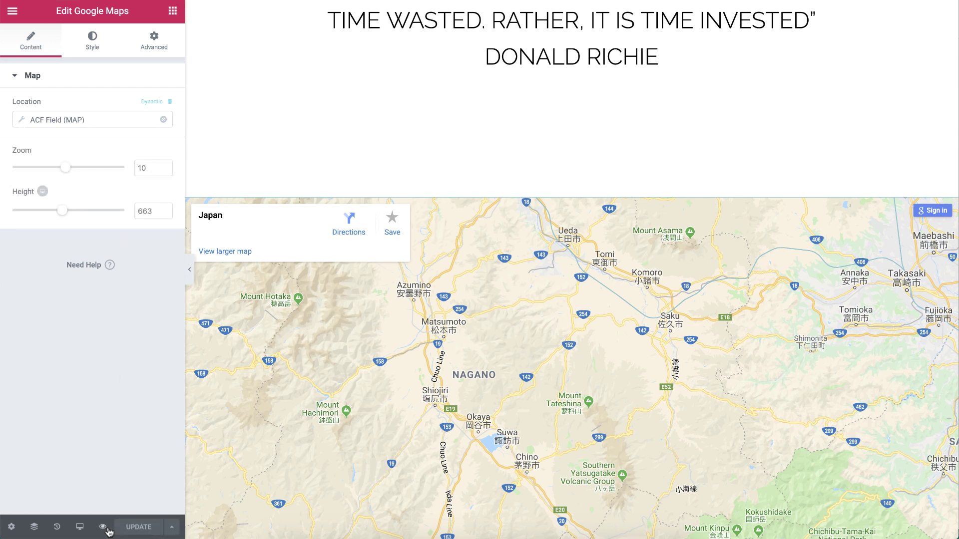
Preview the live Japan page with its facts, quote and map.
left_click(136, 496)
scroll(856, 217, "down", 1)
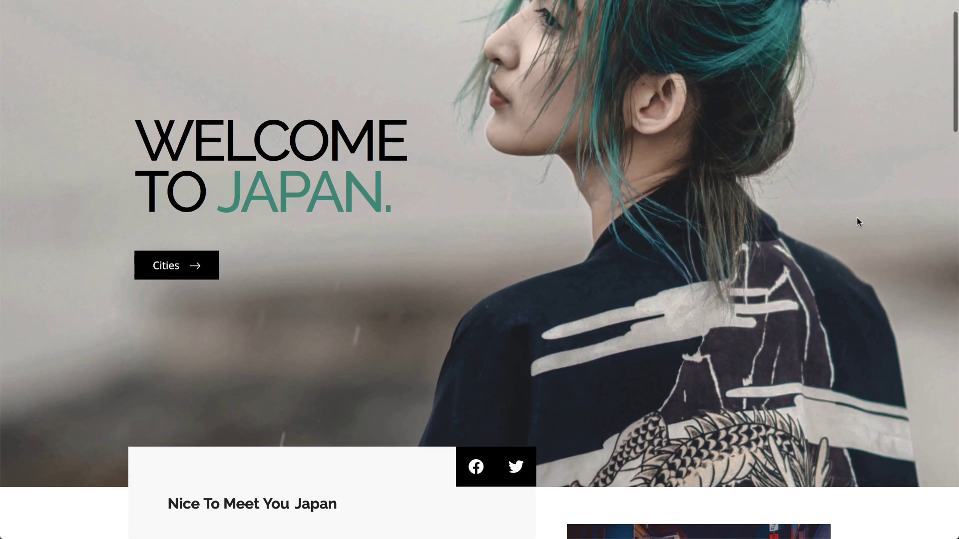
scroll(855, 216, "down", 2)
scroll(855, 216, "down", 1)
scroll(857, 218, "down", 1)
scroll(856, 218, "down", 1)
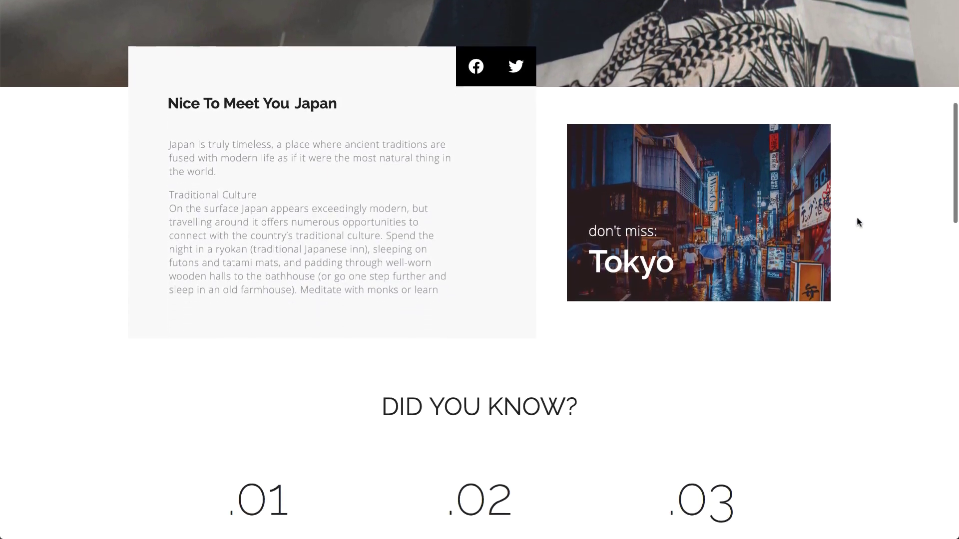
scroll(857, 218, "down", 1)
scroll(857, 218, "down", 1)
scroll(858, 222, "down", 1)
scroll(858, 223, "down", 1)
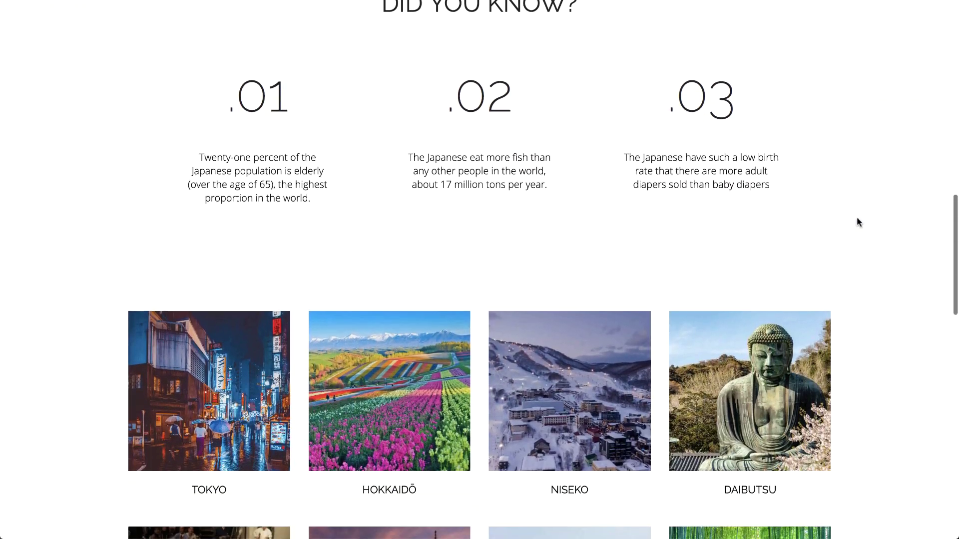
scroll(857, 222, "down", 1)
scroll(858, 223, "down", 1)
scroll(858, 223, "down", 1)
scroll(858, 221, "down", 1)
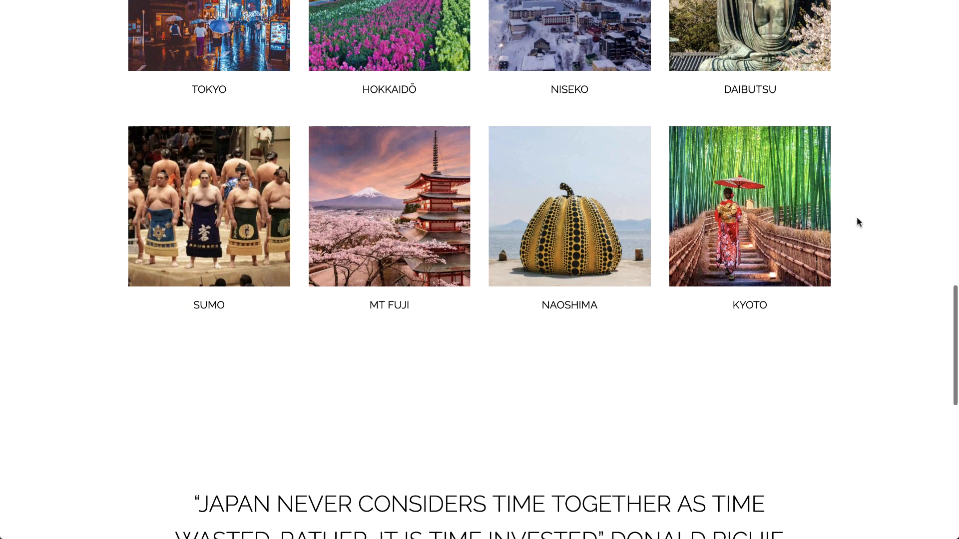
scroll(857, 222, "down", 1)
scroll(857, 222, "down", 1)
scroll(858, 222, "down", 1)
scroll(858, 222, "down", 1)
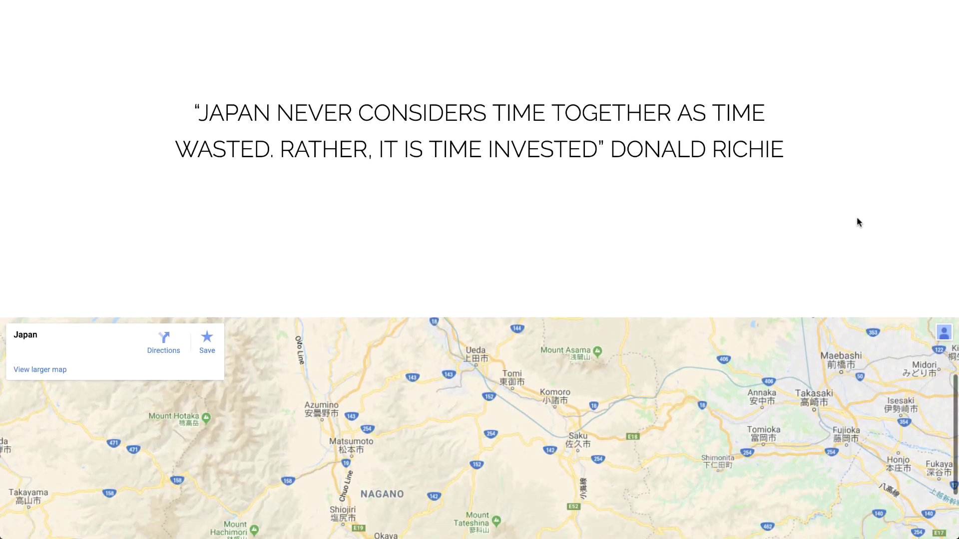